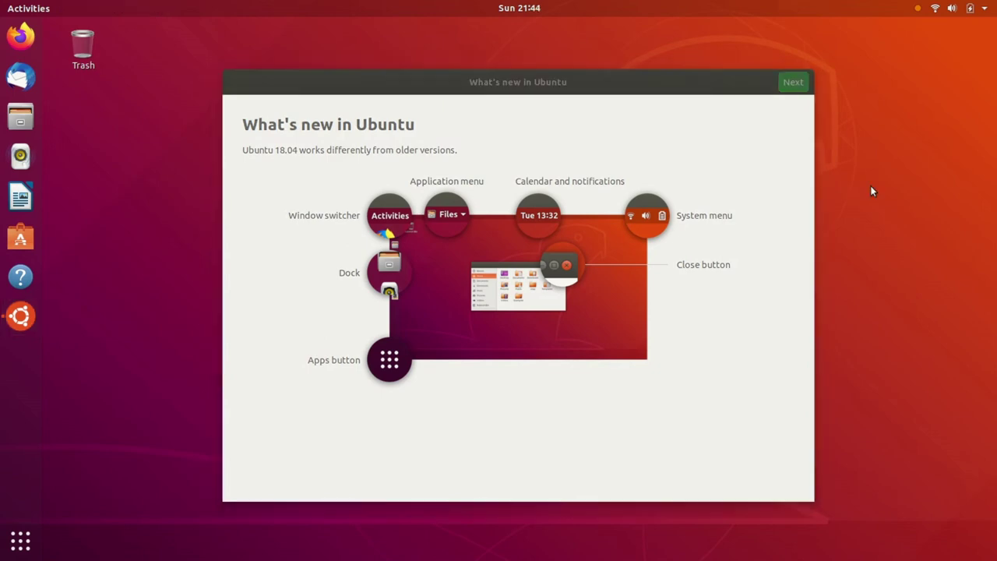
Step: Open Ubuntu Software and search for 'dconf editor'
key(super)
text(soft)
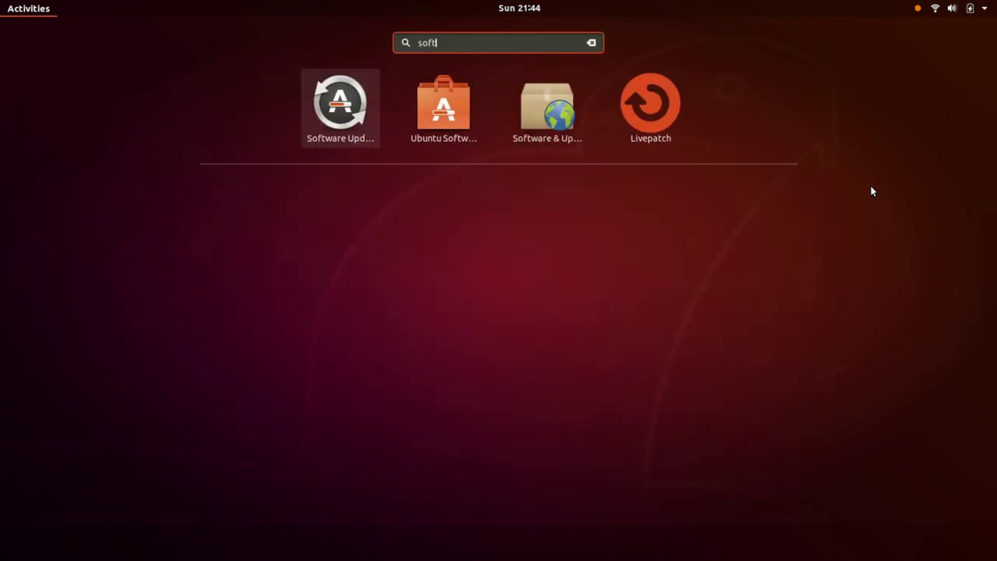
click(423, 115)
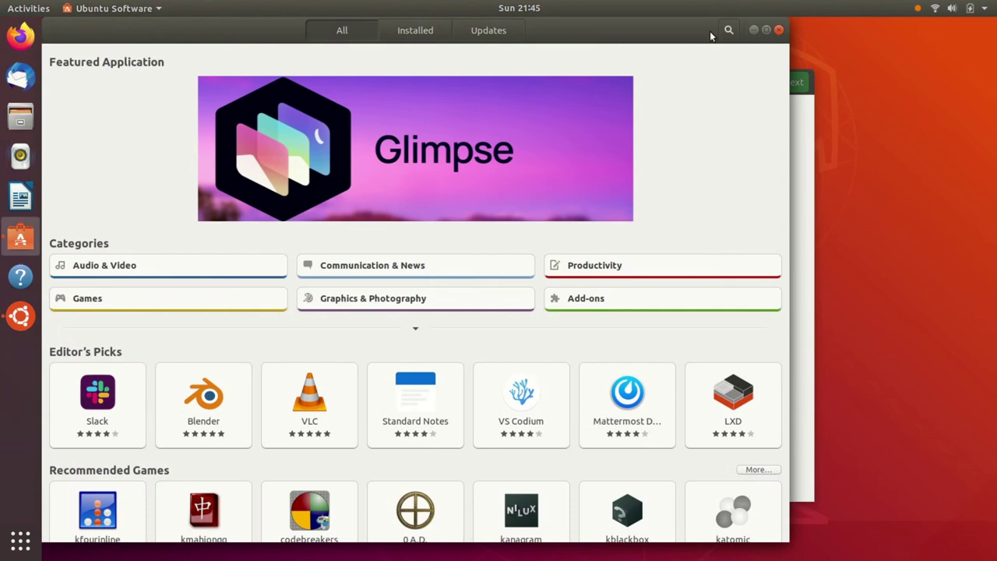
click(736, 31)
text(dcon)
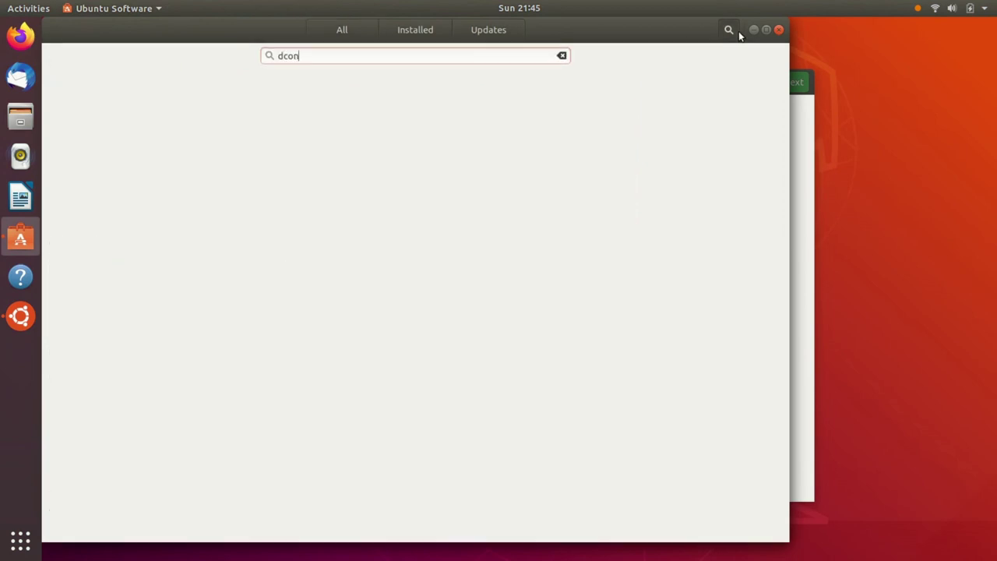
text(f editor)
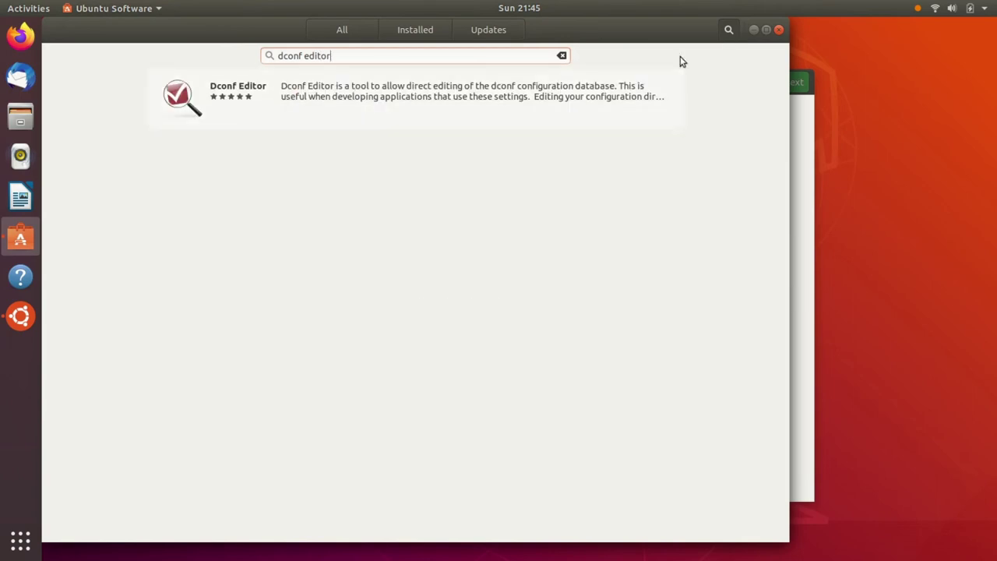
Step: Install Dconf Editor from its details page, authorizing with the account password
click(496, 100)
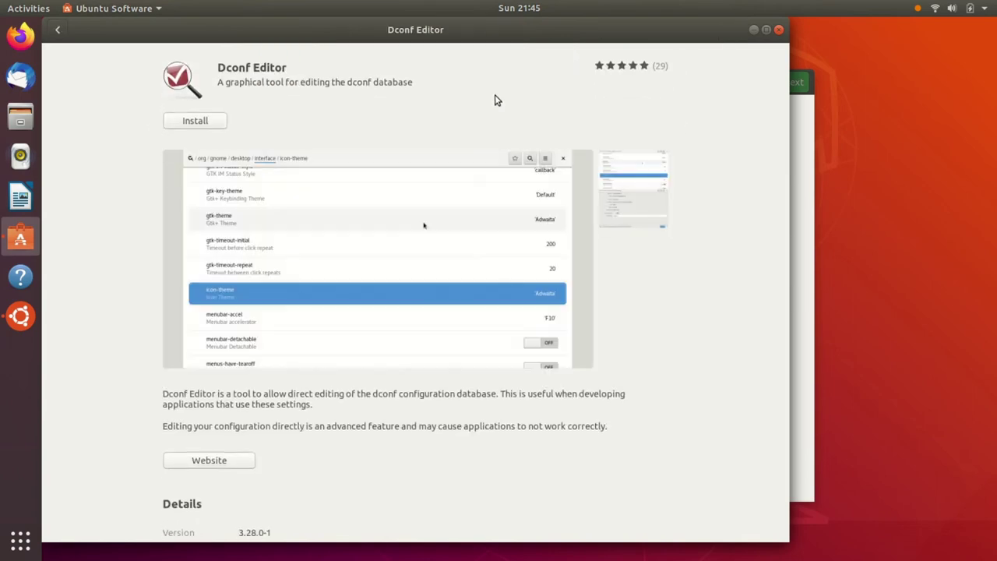
click(197, 122)
text(••••••••)
key(Return)
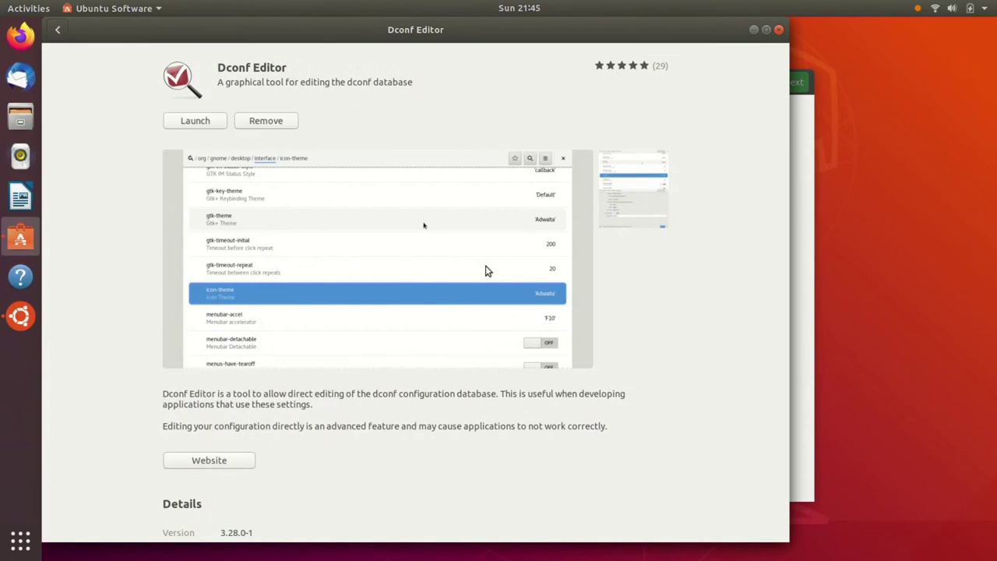
Step: Launch Dconf Editor, dismiss the warning, and open the max-screencast-length key
click(187, 124)
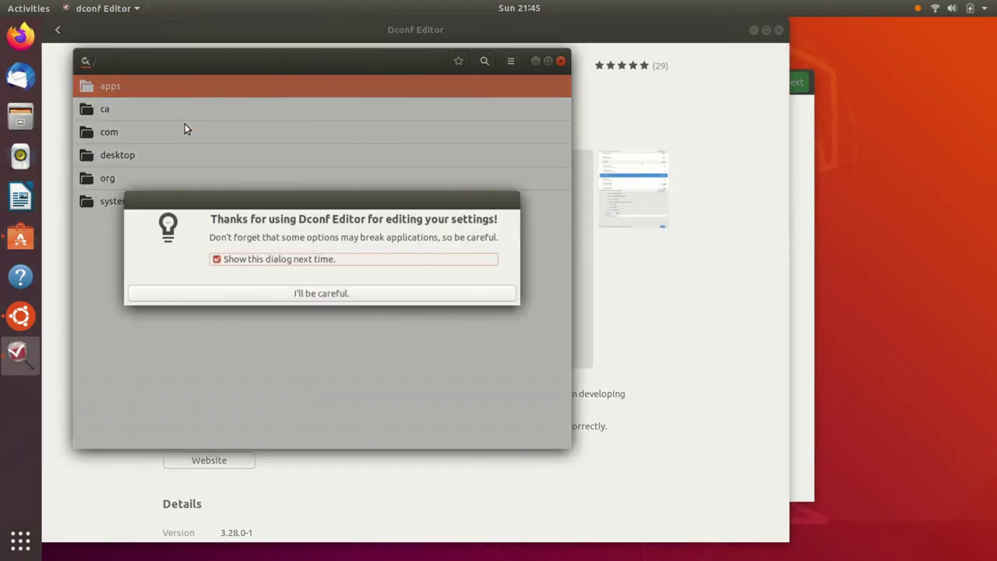
click(282, 295)
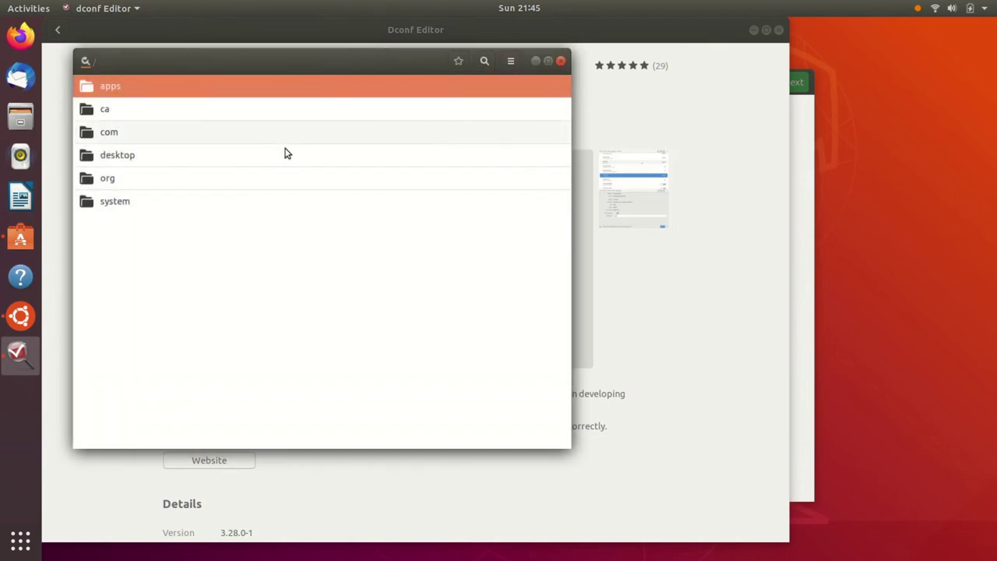
click(477, 68)
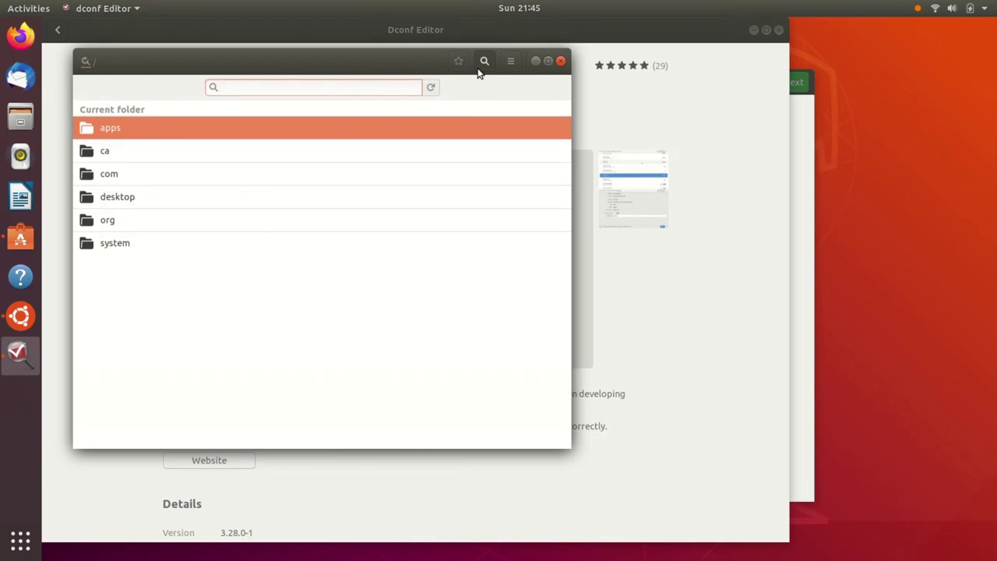
text(max-scr)
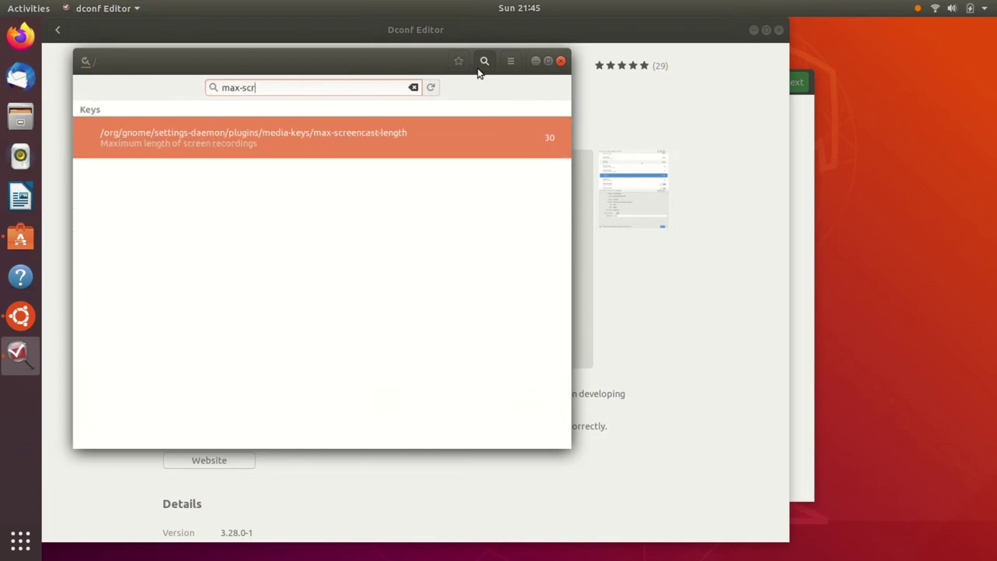
text(e)
click(544, 136)
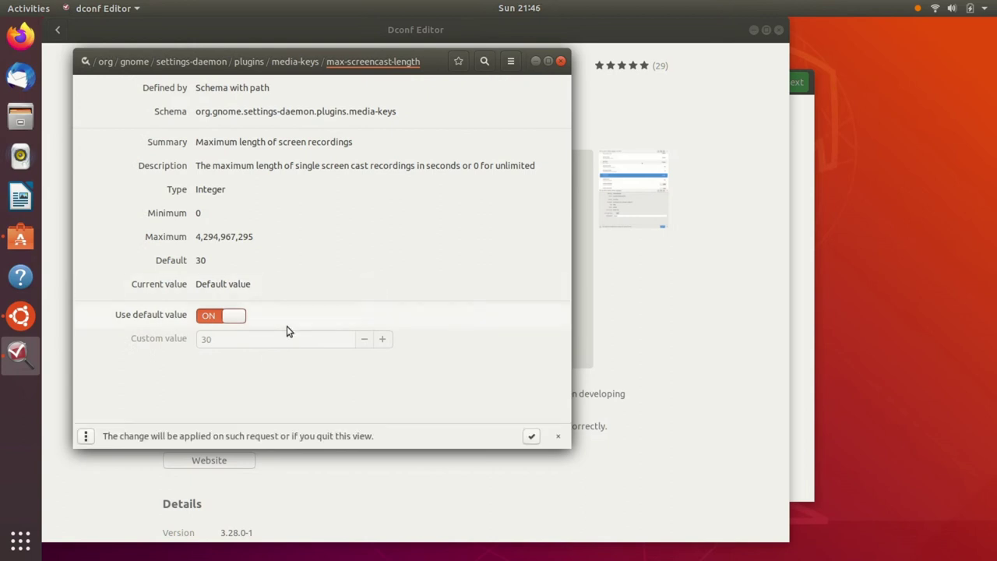
Step: Turn off the default value, set a custom value of 600, apply it, and close the editor
click(227, 315)
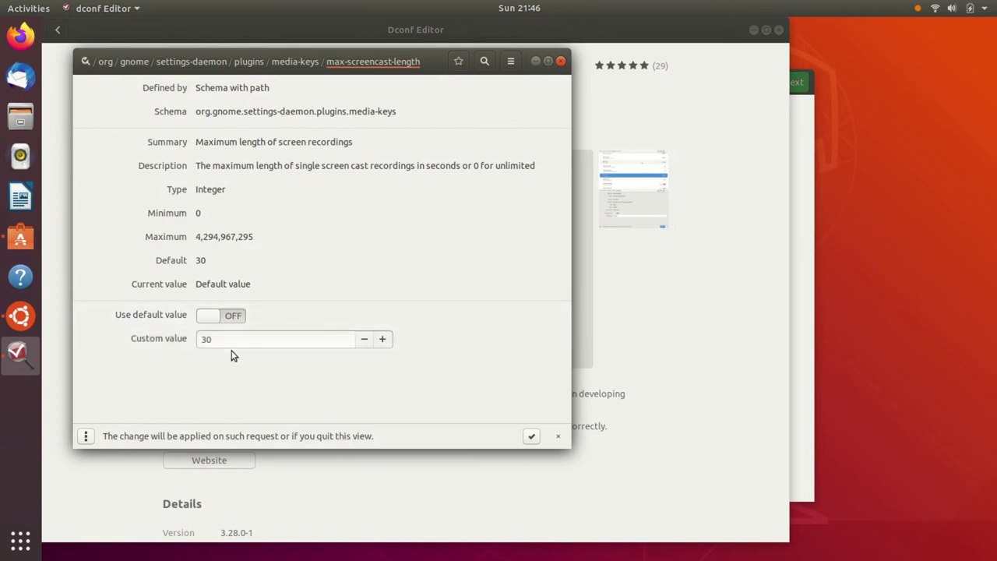
click(235, 337)
double_click(235, 337)
text(600)
click(533, 440)
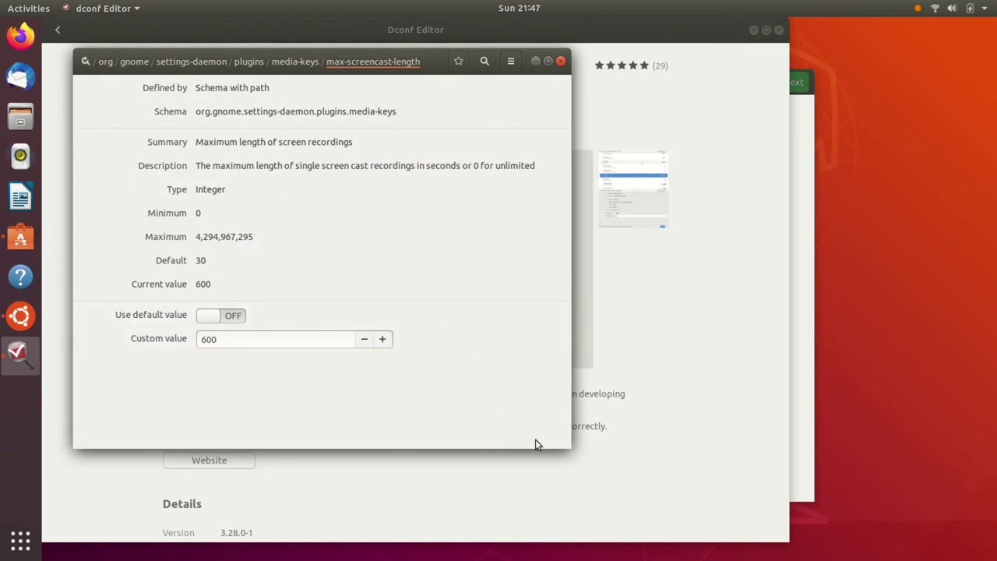
click(561, 62)
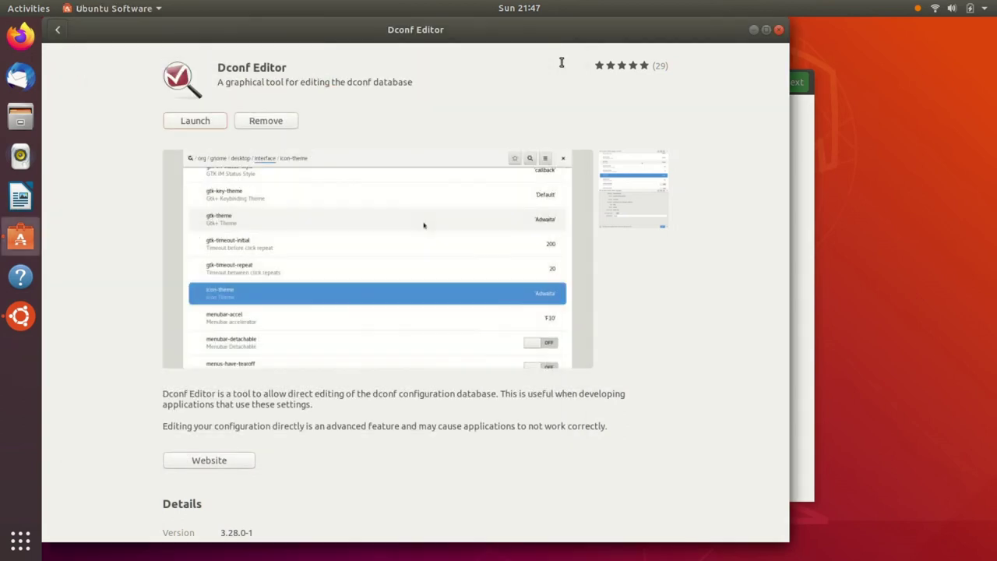
Step: Close Ubuntu Software, open Terminal with larger text, and run sudo apt-get update
click(779, 30)
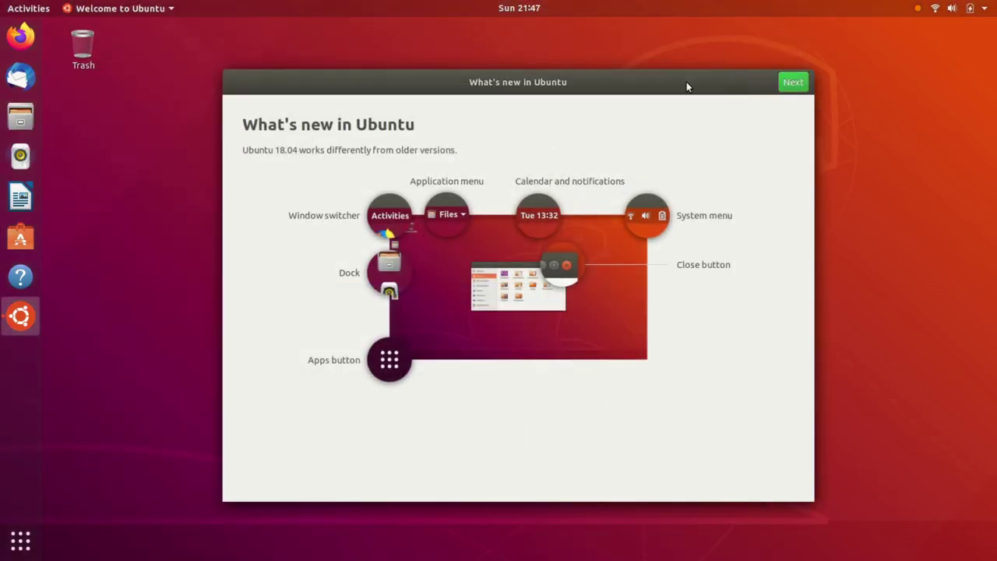
key(super)
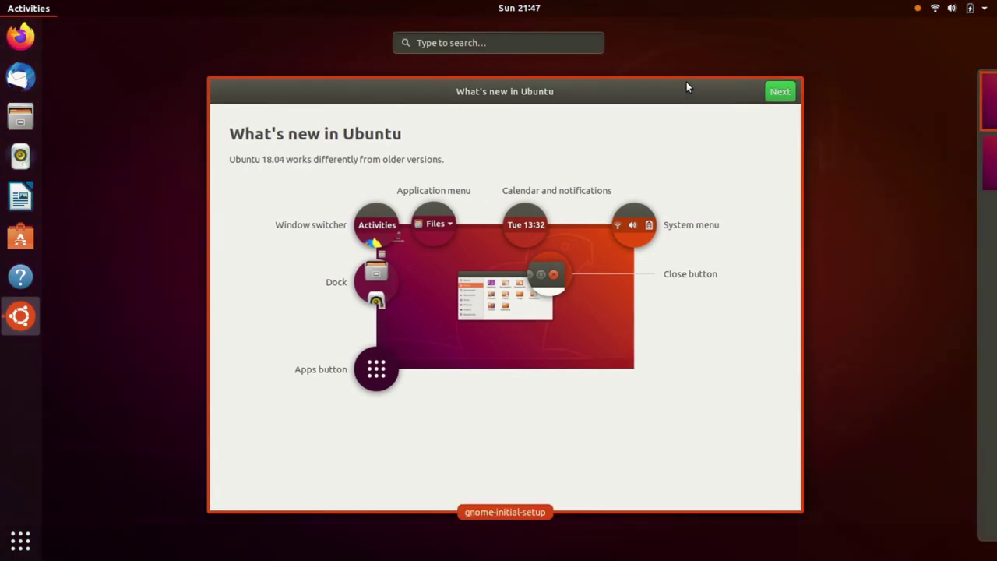
text(term)
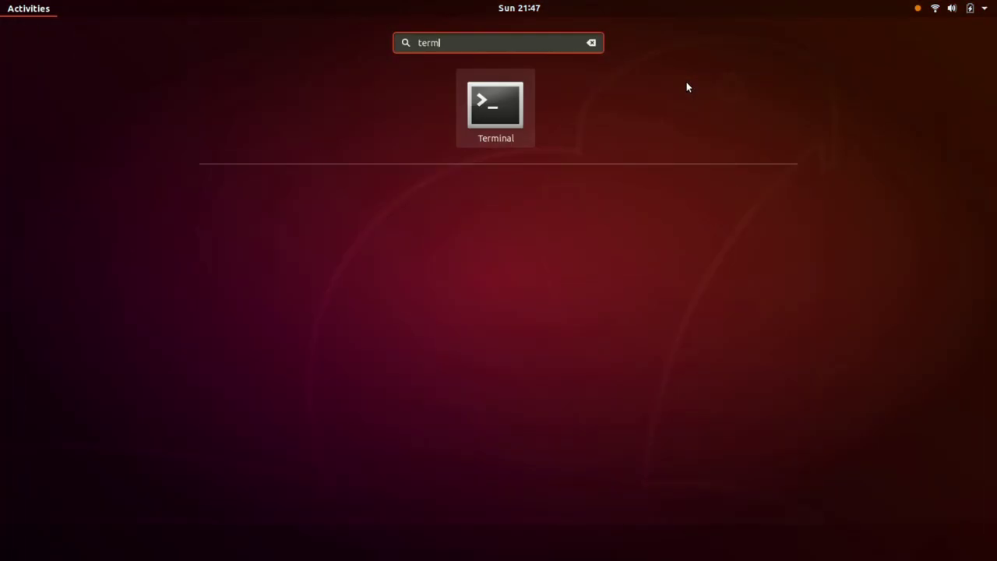
key(Return)
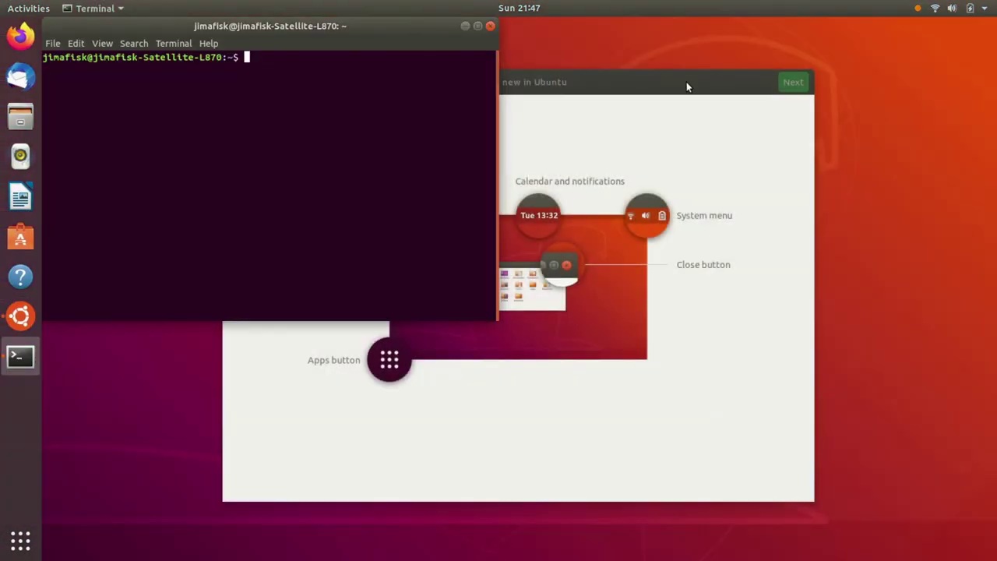
key(ctrl+plus)
key(ctrl+plus)
key(ctrl+plus)
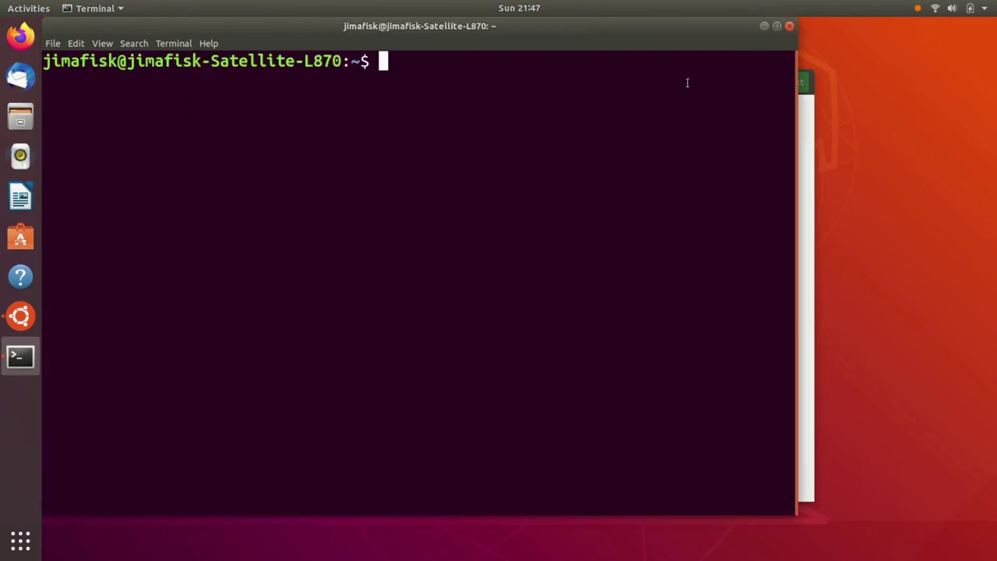
text(sudo apt-get )
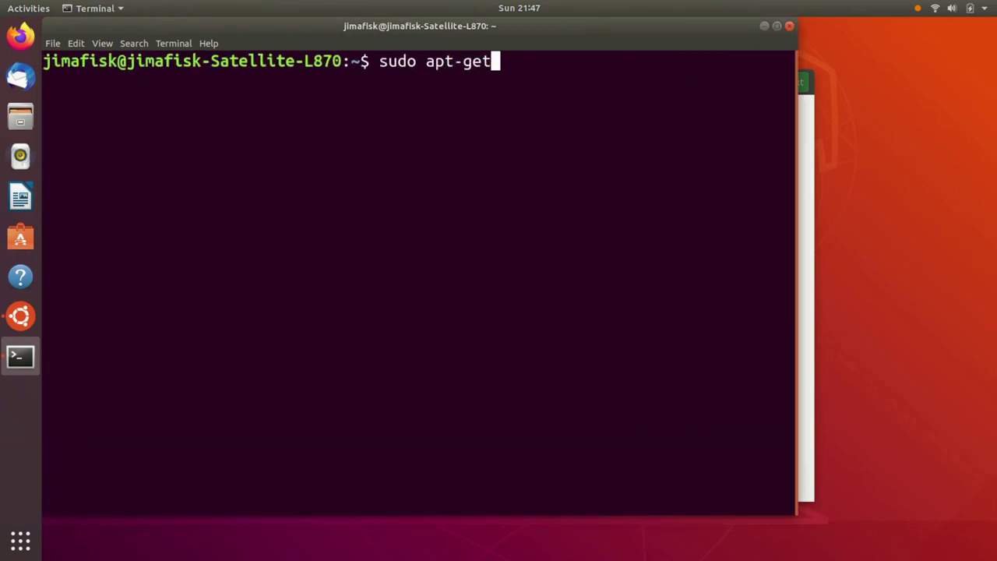
text(update)
key(Return)
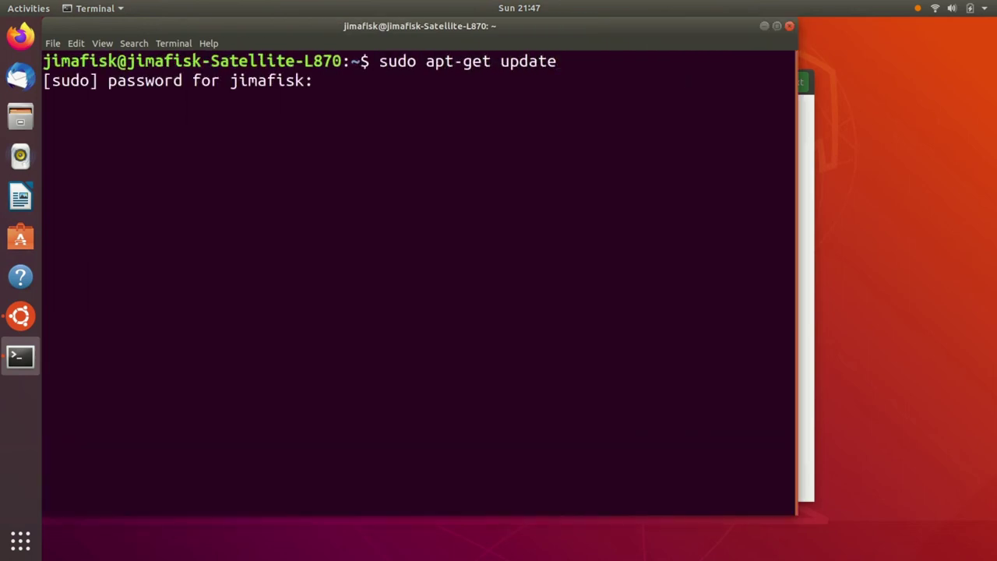
key(Return)
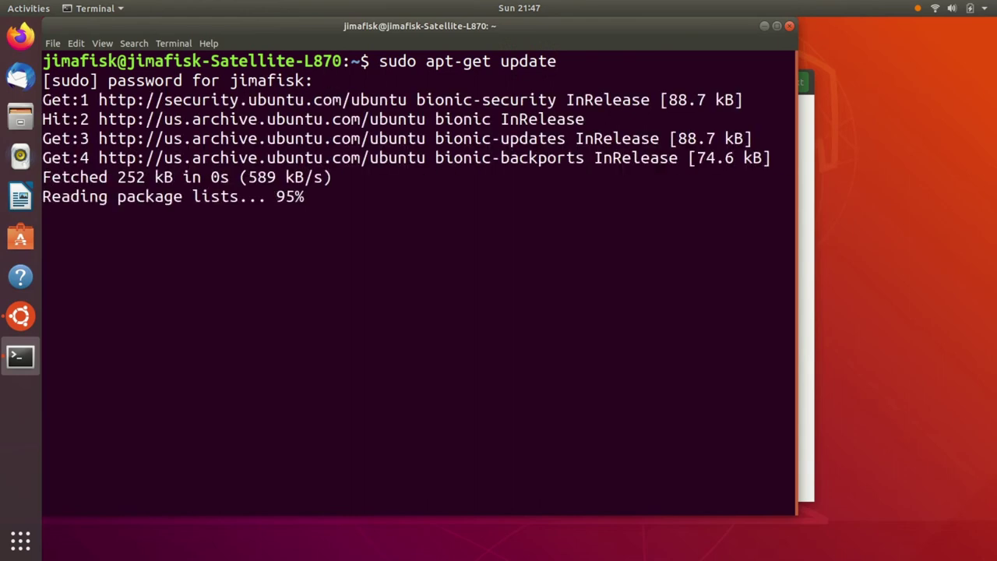
Step: Install OBS Studio with sudo apt-get install obs-studio
text(sudo apt-get install obs-studio)
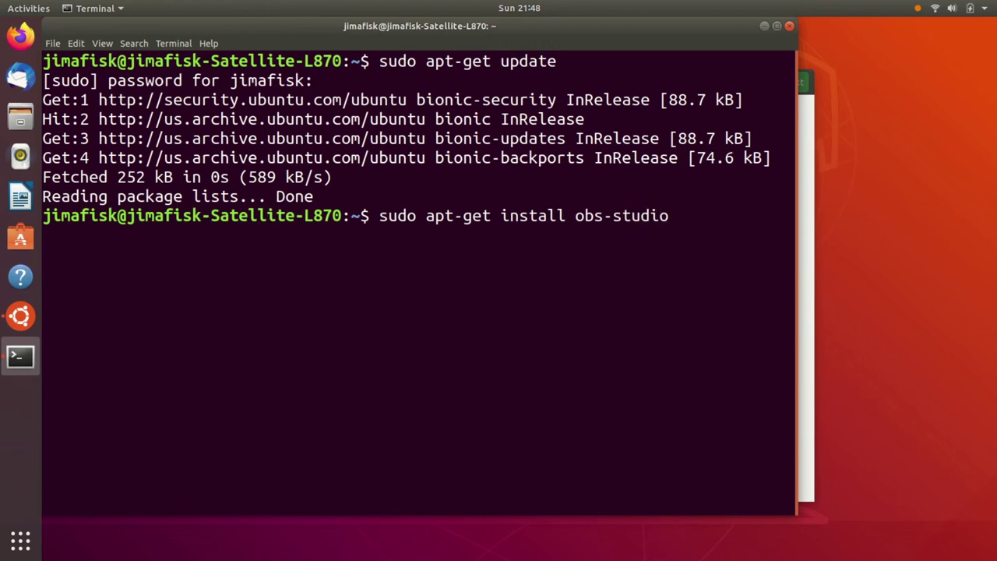
key(Return)
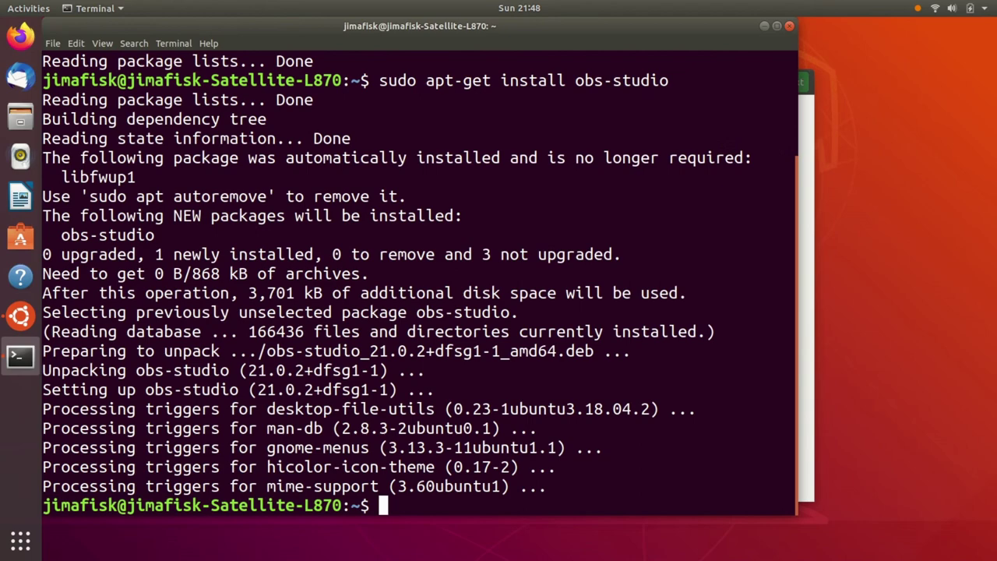
key(super)
Step: Launch OBS and apply the Auto-Configuration Wizard's 'Optimize just for recording' settings: x264, 1600x900 canvas, 1066x600 output, 30 FPS
text(ob)
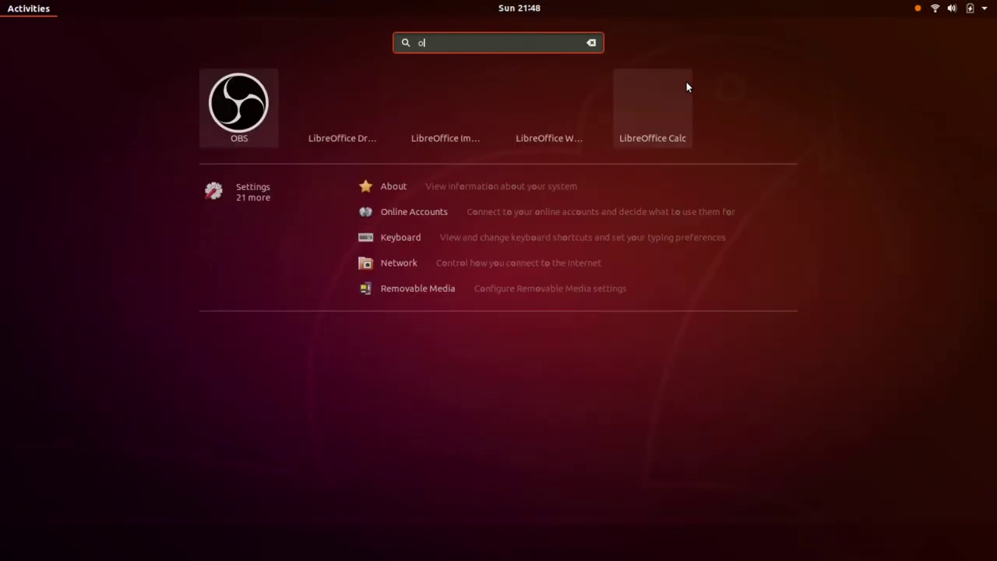
text(s)
key(Return)
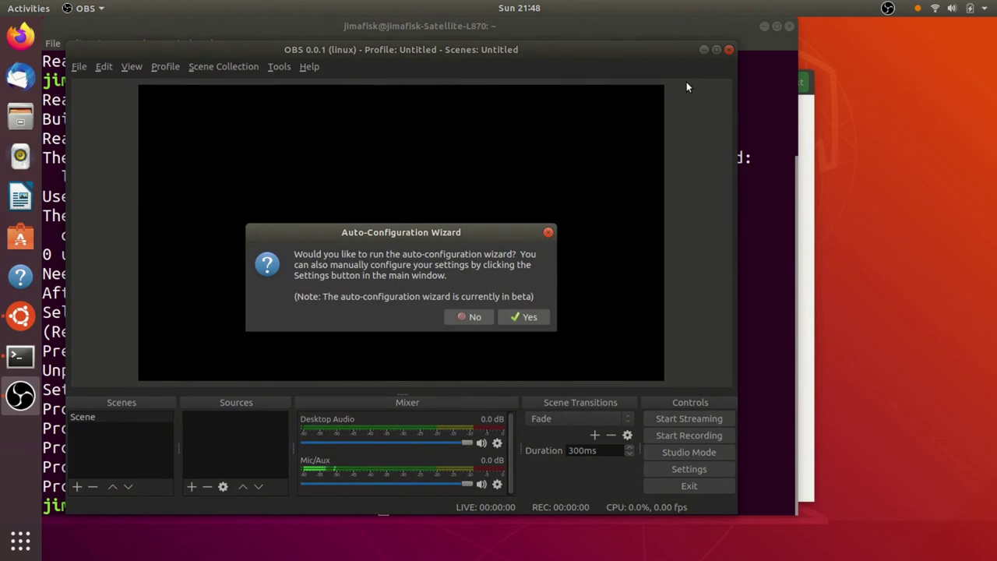
click(532, 321)
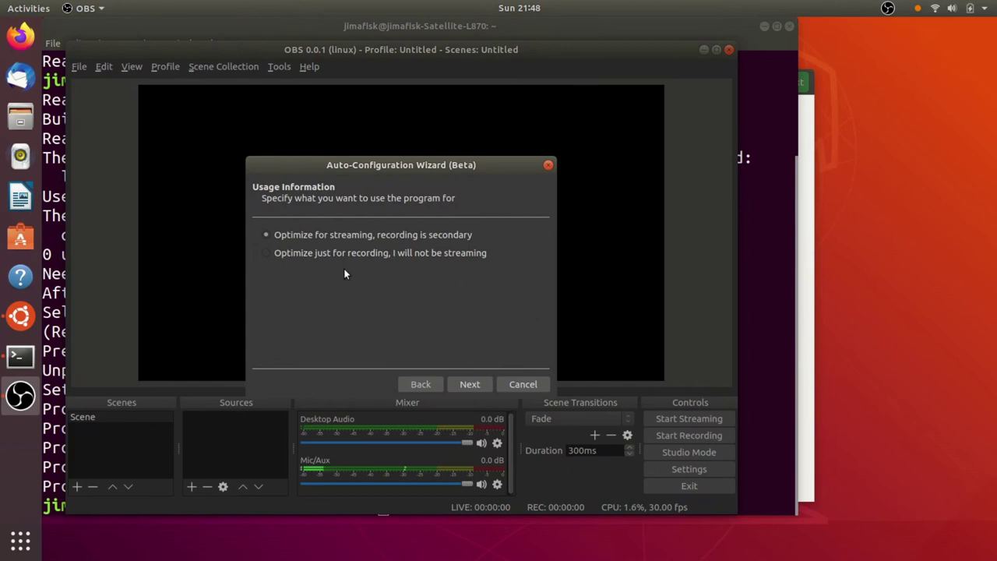
click(279, 257)
click(487, 386)
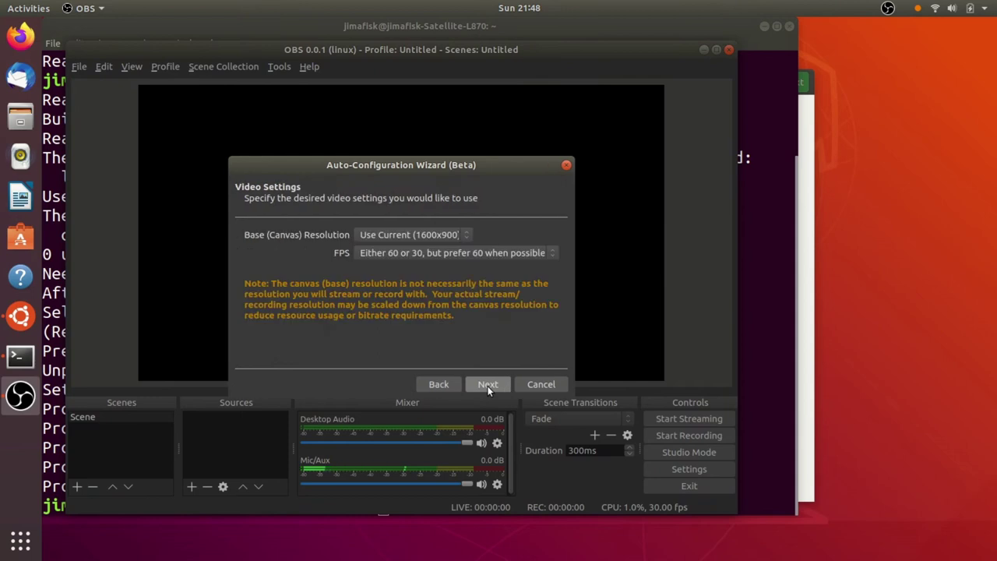
click(488, 385)
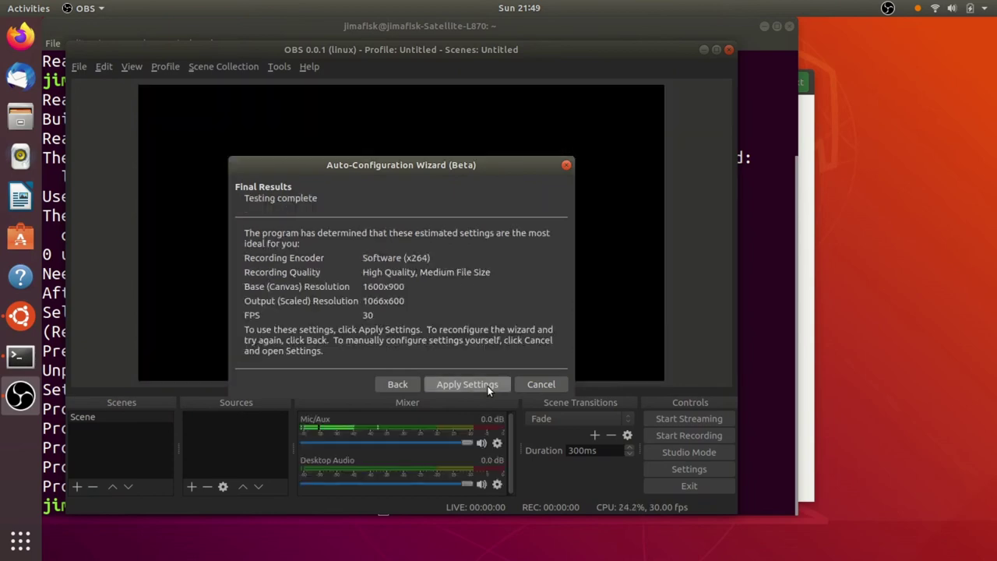
click(467, 384)
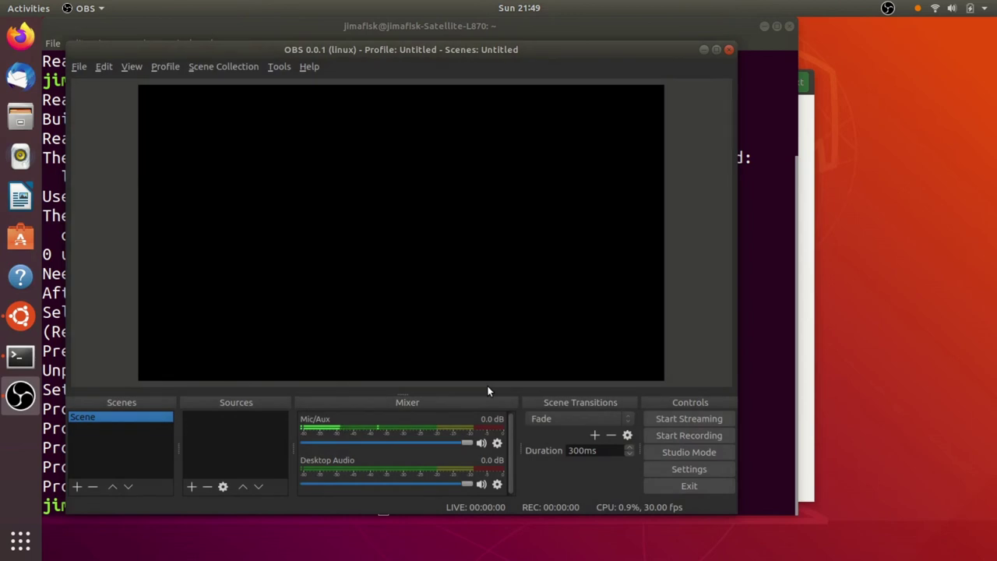
Step: Maximize OBS and add a Screen Capture (XSHM) source capturing Screen 0 at 1600x900
click(716, 49)
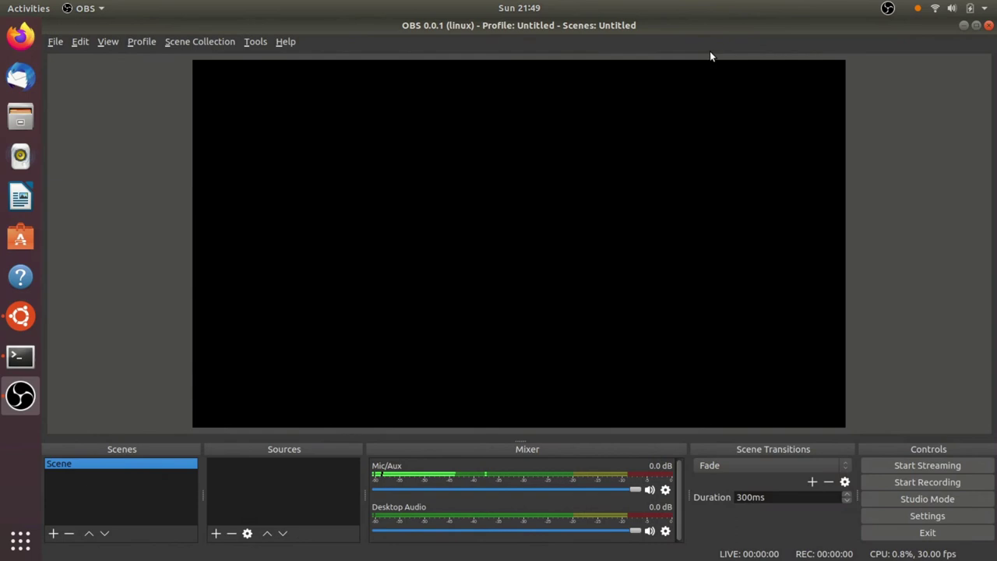
click(216, 535)
click(283, 459)
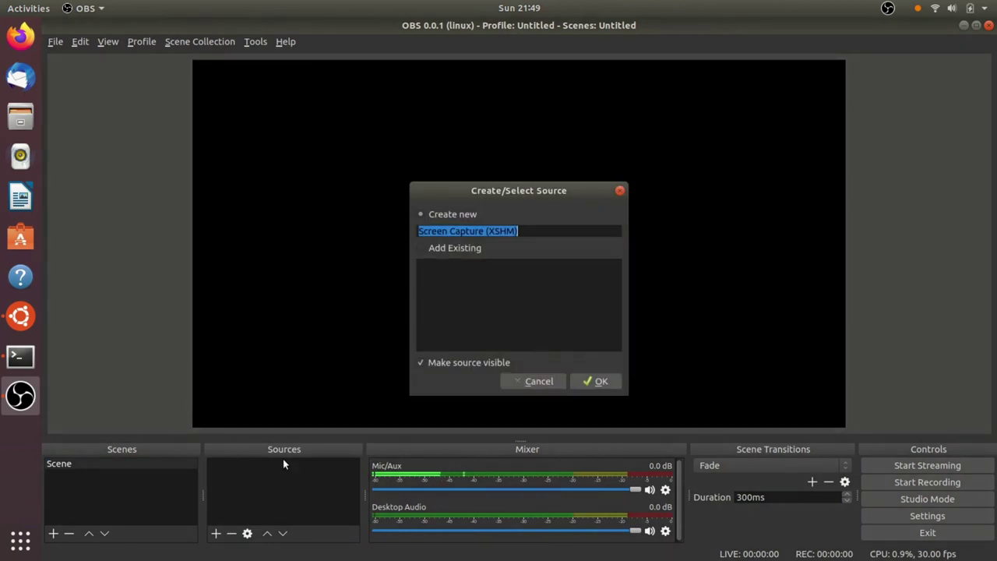
click(605, 381)
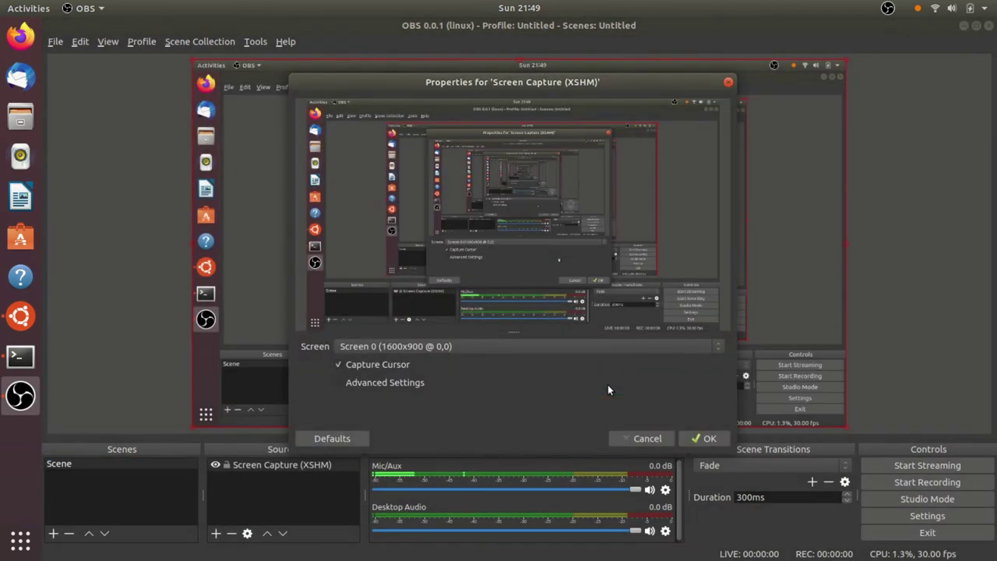
click(707, 437)
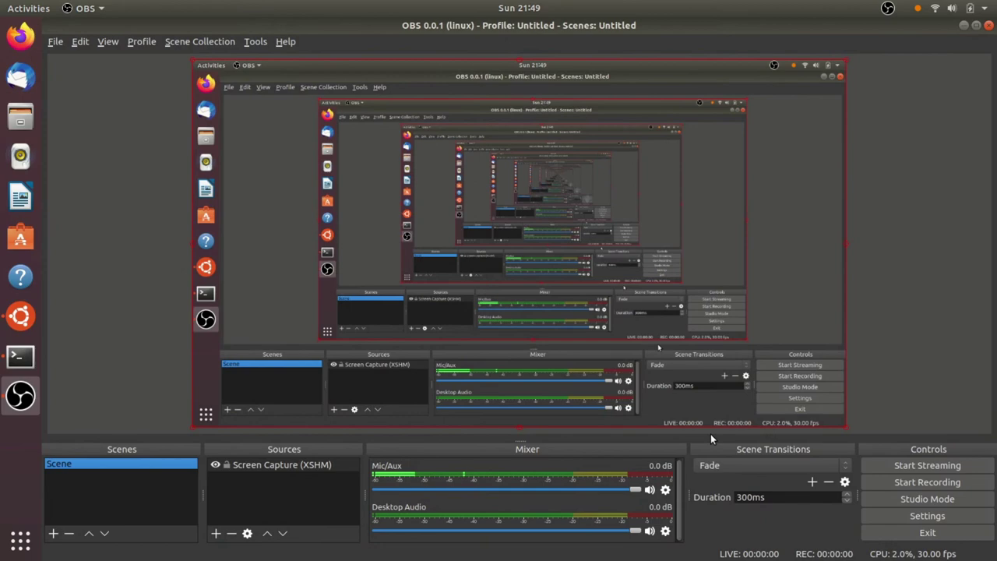
Step: Shrink the Terminal font with Ctrl+minus and switch back so OBS previews it live
key(alt+Tab)
key(alt+Tab)
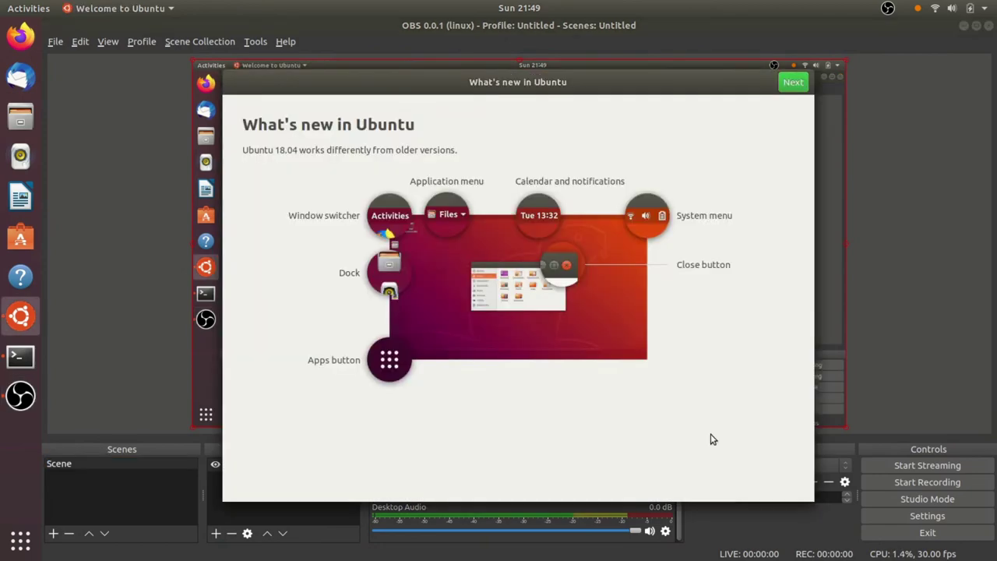
key(alt+Tab)
key(alt+Tab)
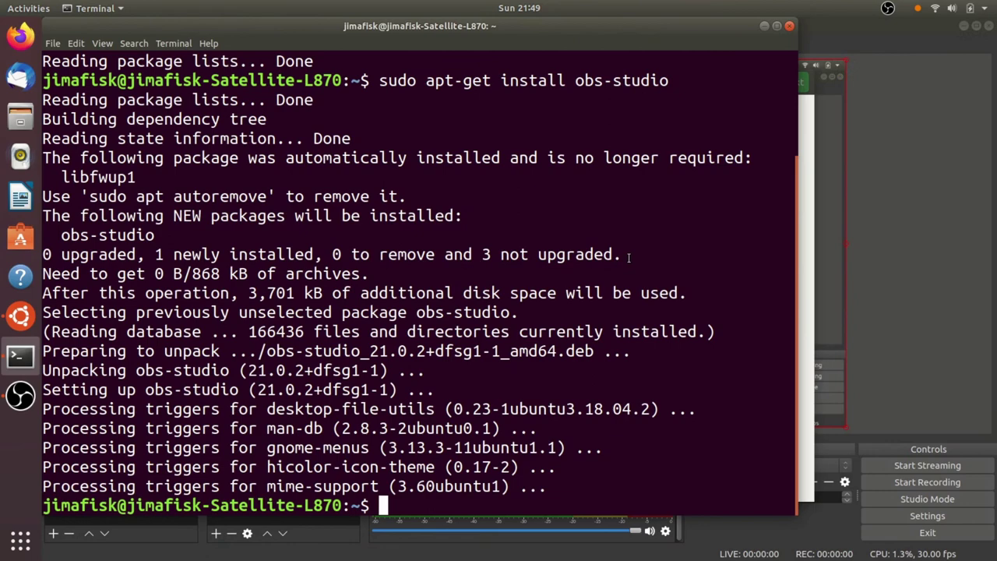
key(ctrl+minus)
key(ctrl+minus)
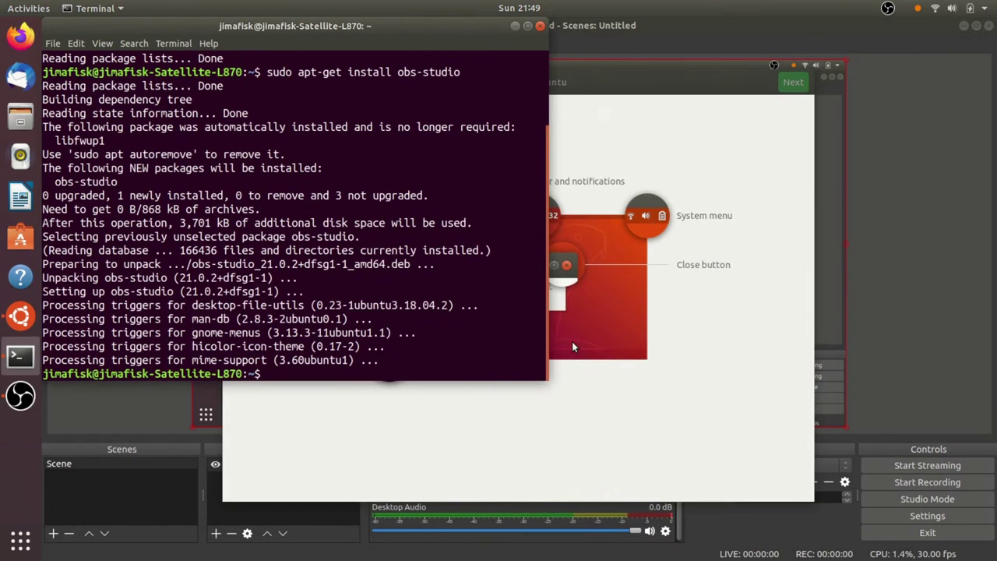
key(alt+Tab)
key(alt+Tab)
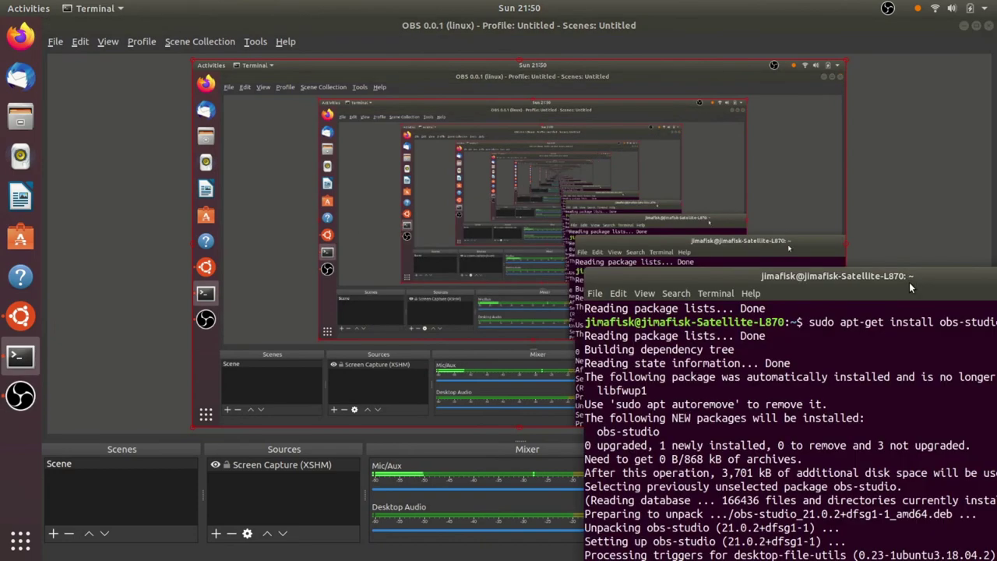
Step: Add a Video Capture Device (V4L2) webcam source with its default properties
click(216, 533)
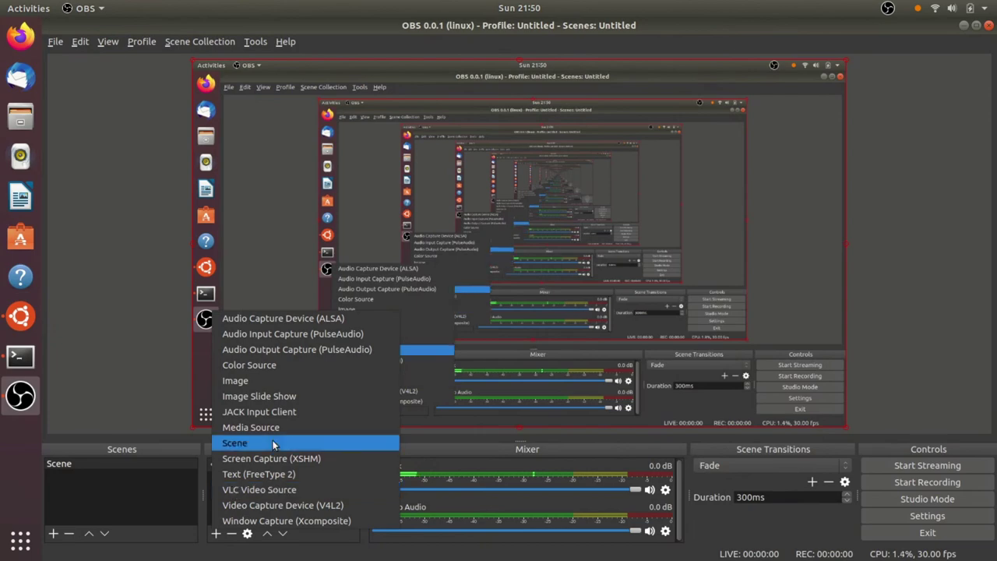
click(278, 504)
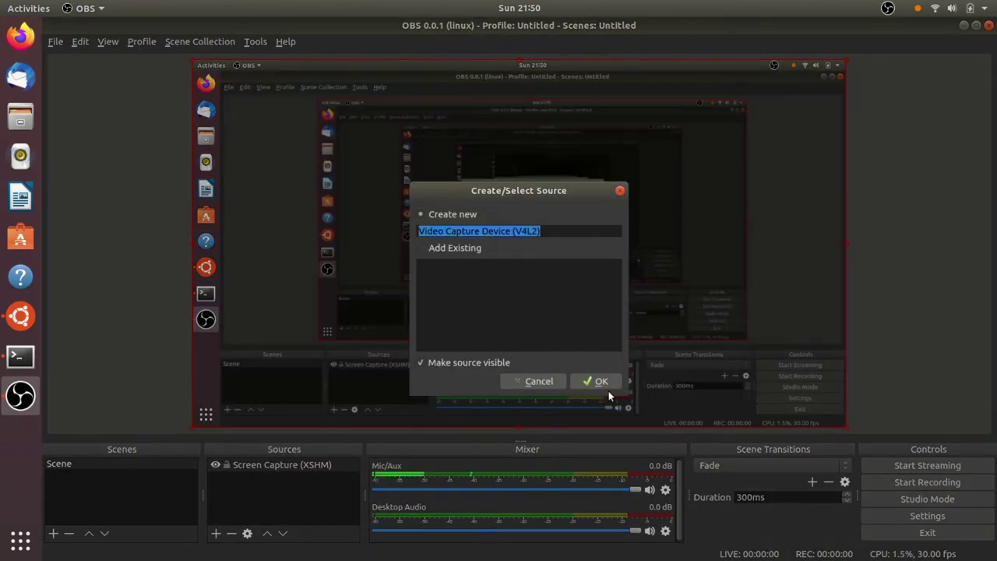
click(608, 385)
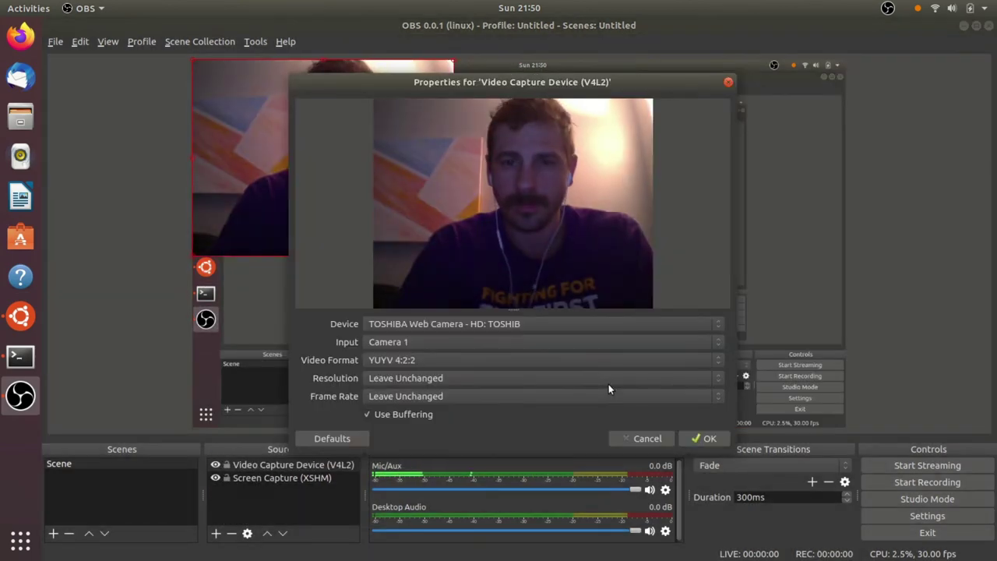
click(705, 439)
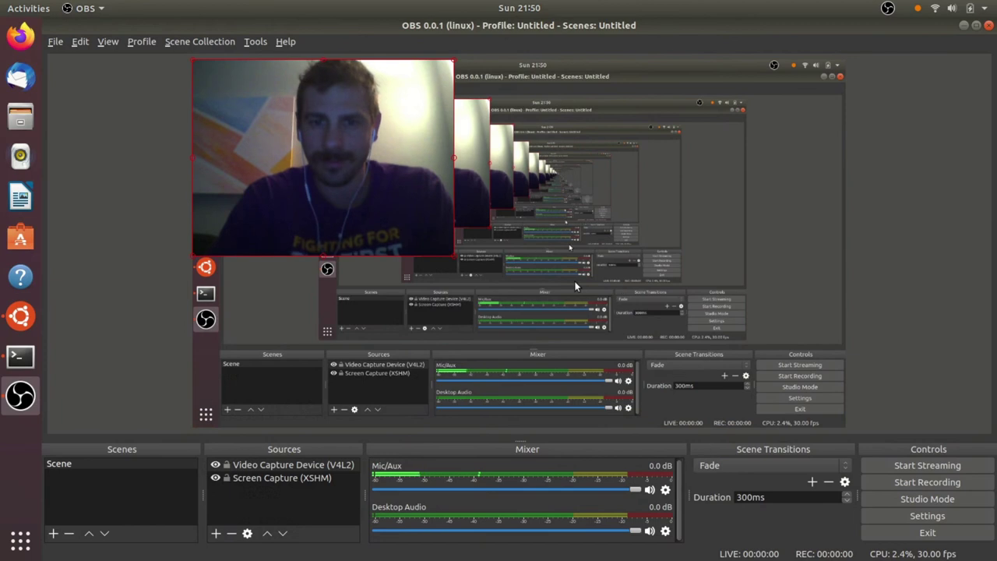
Step: Shrink the webcam into the preview's bottom-right corner and fit the screen capture to the canvas
drag(371, 180, 742, 352)
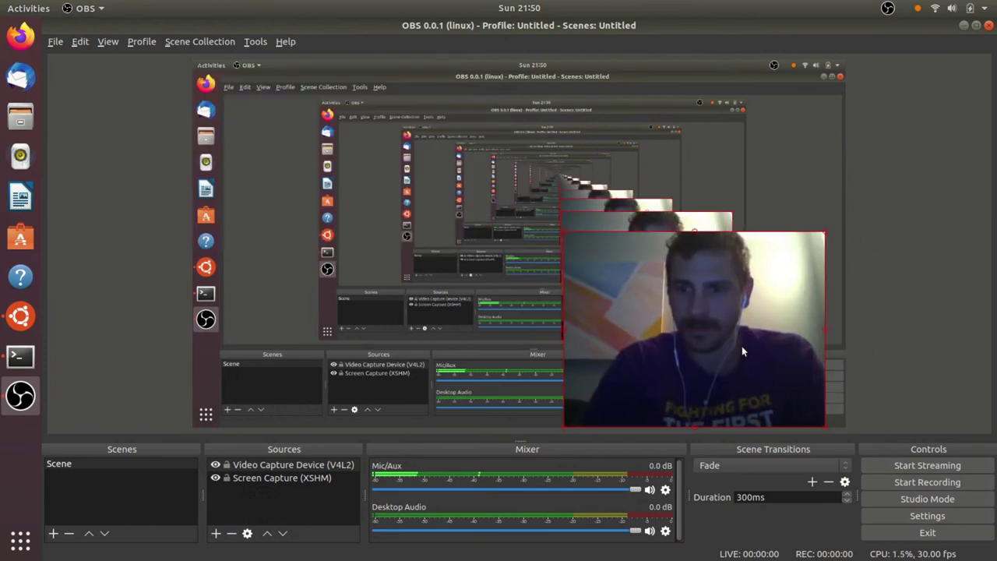
click(742, 346)
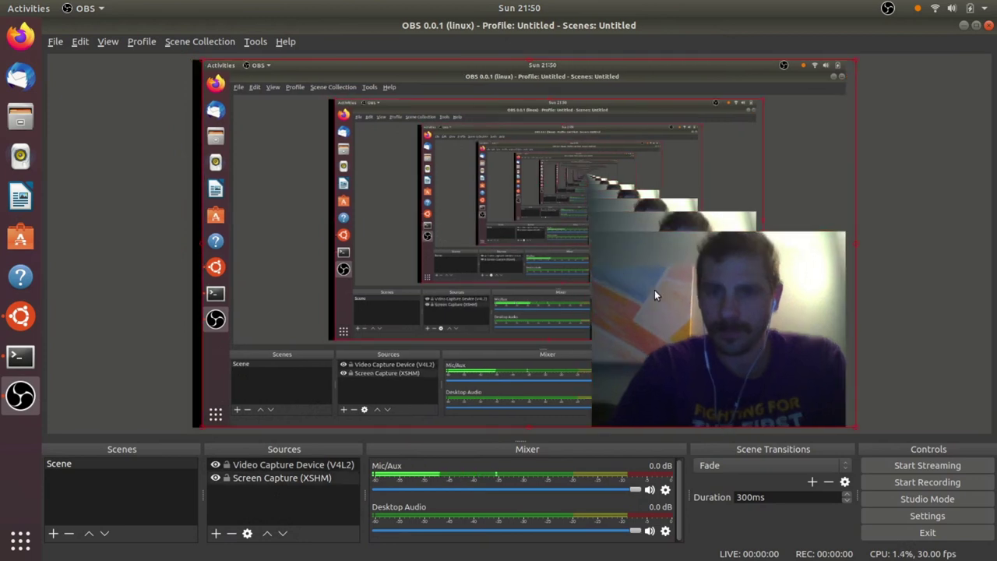
click(614, 264)
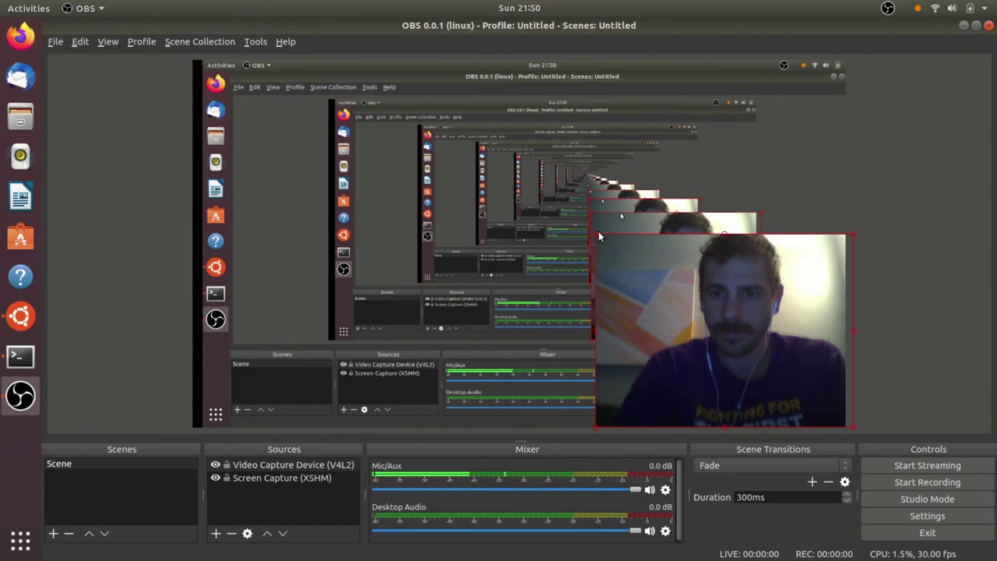
drag(598, 237, 738, 341)
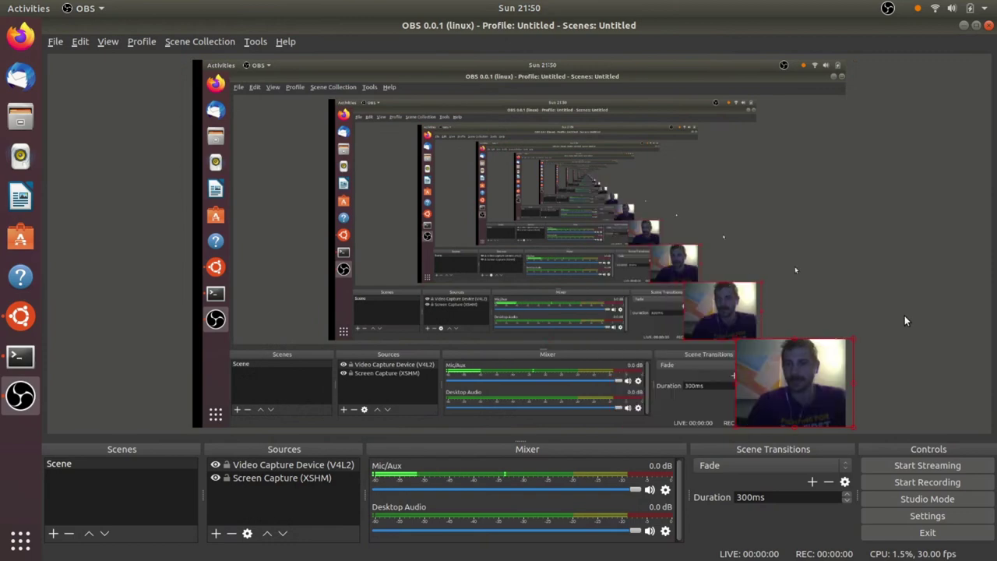
click(806, 325)
drag(788, 388, 848, 330)
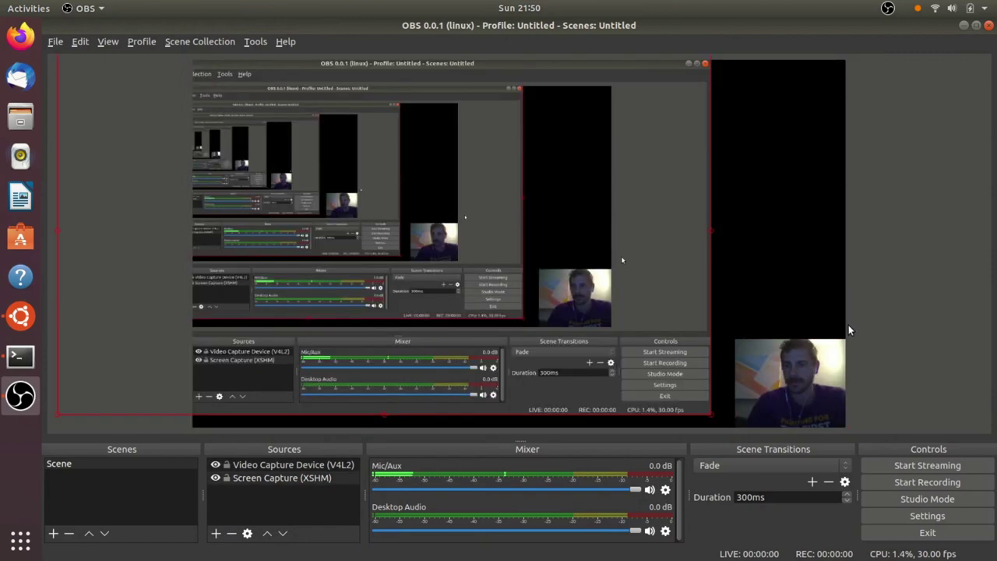
key(ctrl+f)
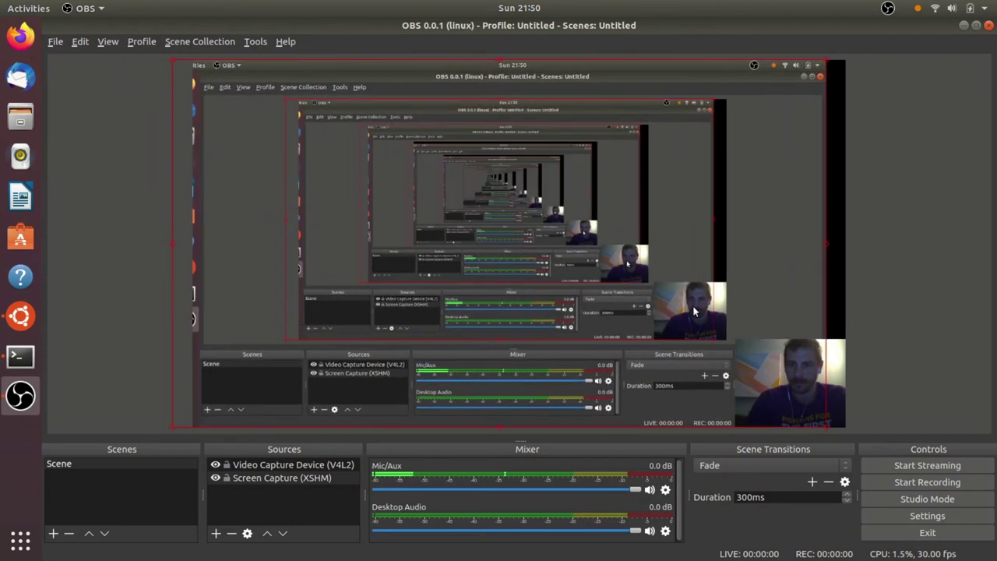
key(ctrl+r)
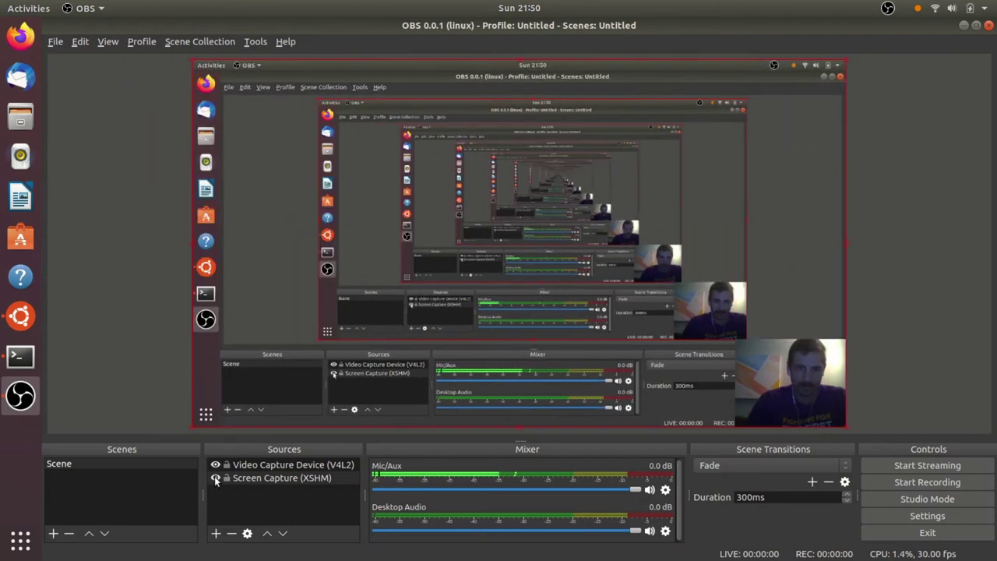
Step: Toggle source visibility so Screen Capture shows and the webcam is hidden, then switch to Welcome to Ubuntu
click(216, 478)
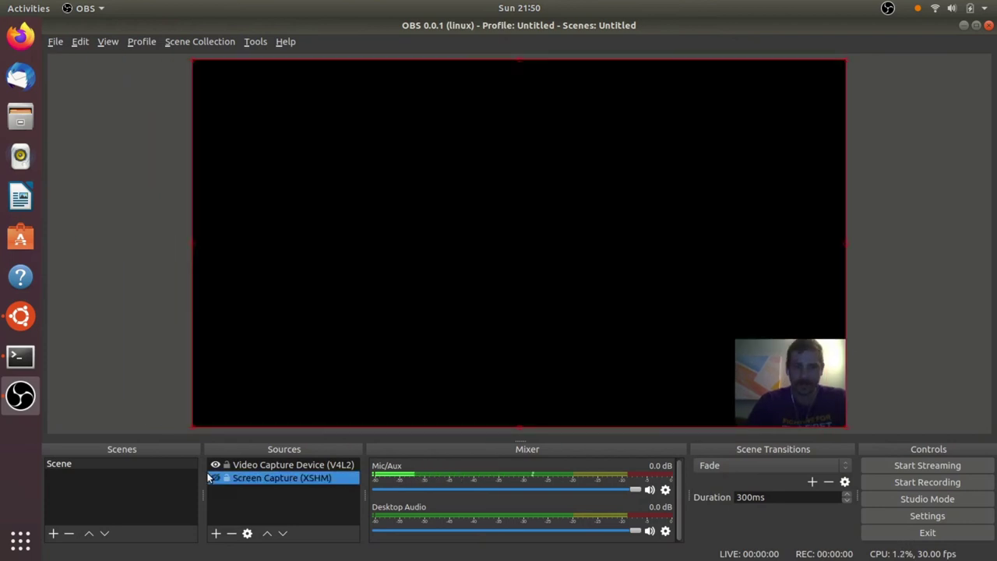
click(214, 467)
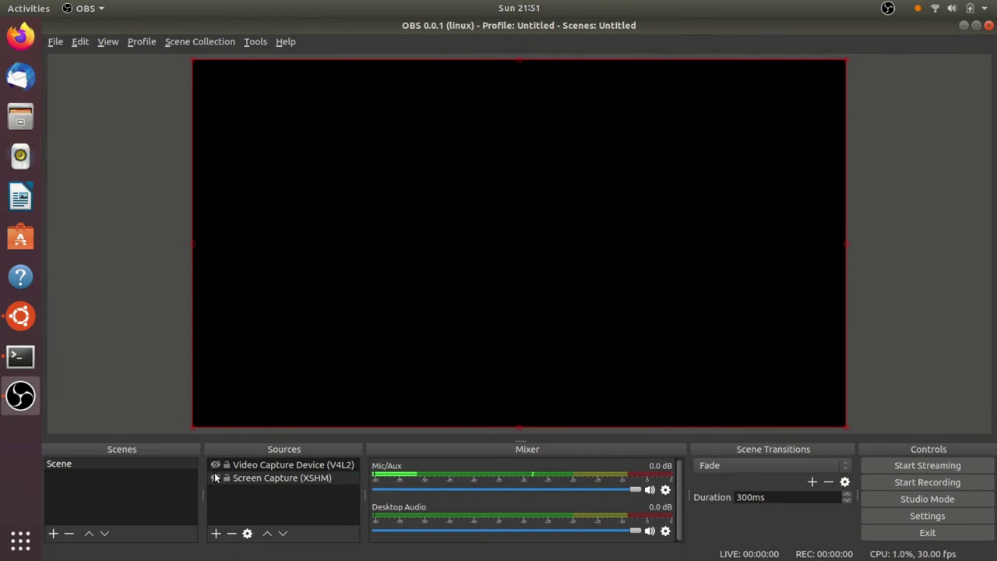
click(216, 478)
key(alt+Tab)
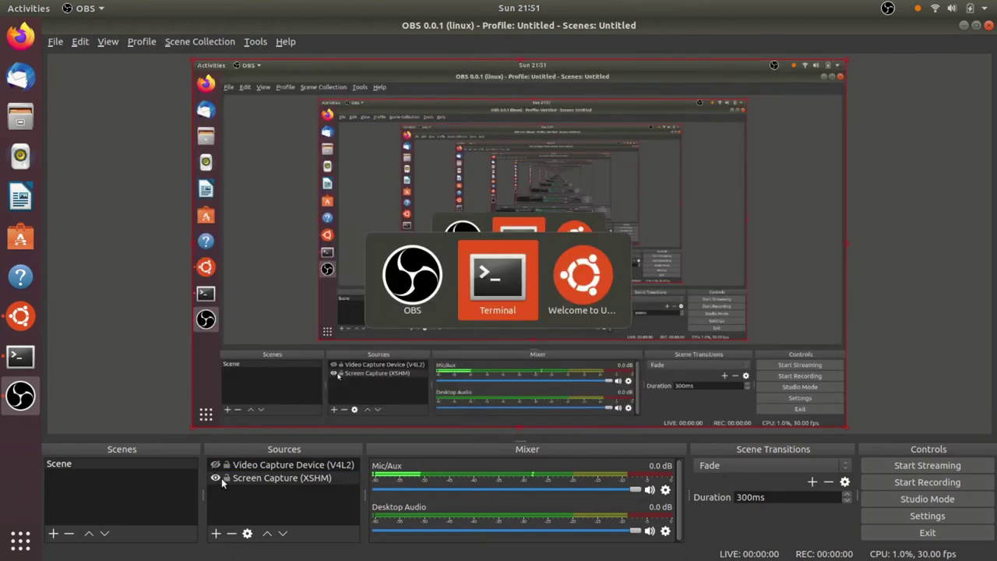
key(Tab)
key(alt+Tab)
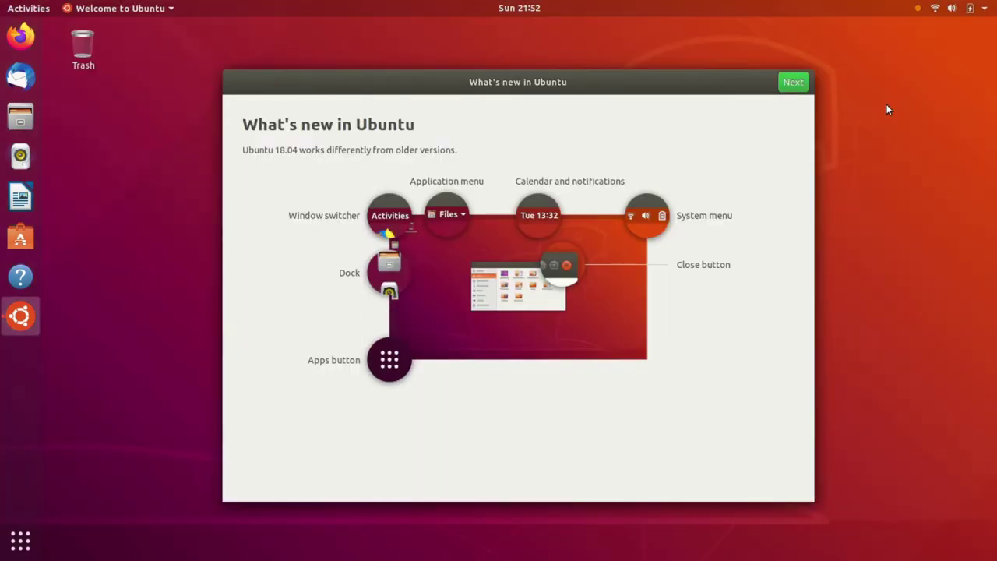
Step: Reopen dconf Editor, change max-screencast-length from 600 to 180 seconds, and close it
key(super)
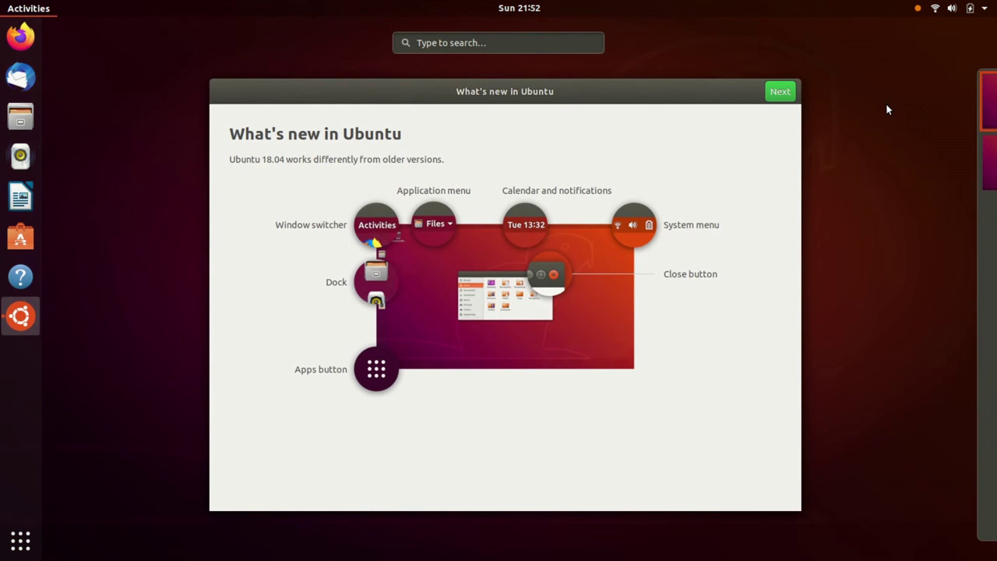
text(dcol)
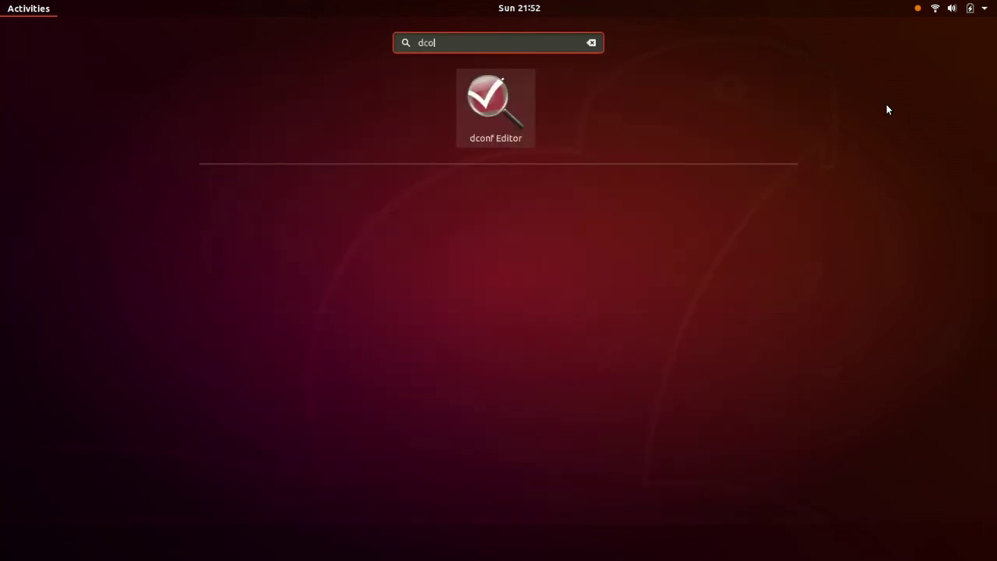
click(487, 100)
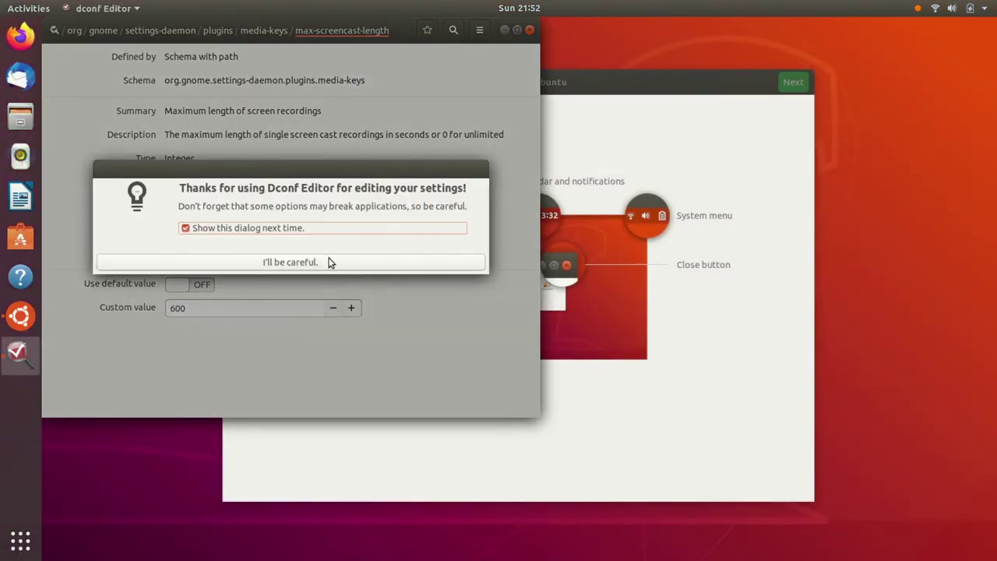
click(328, 261)
click(179, 307)
key(ctrl+a)
text(180)
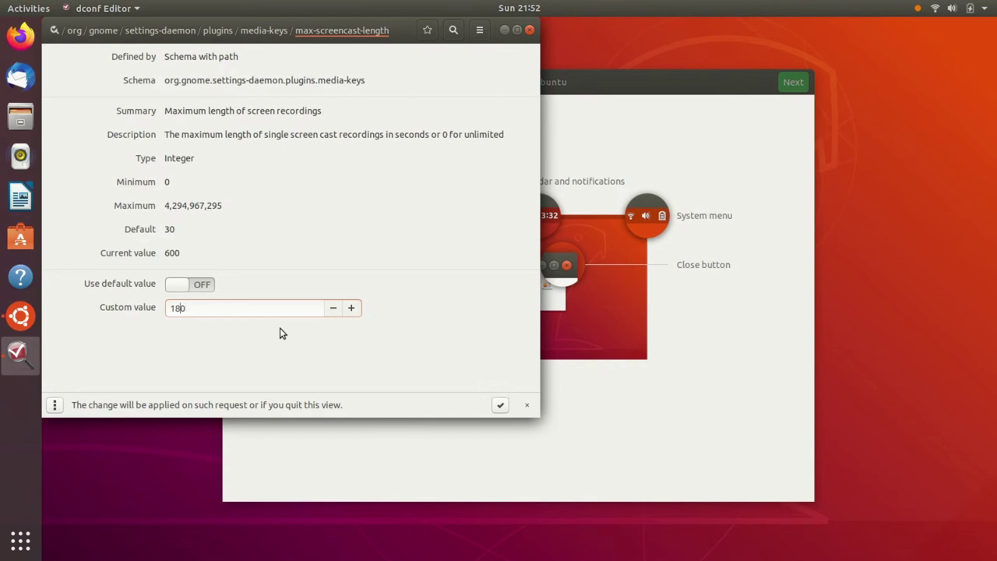
click(501, 406)
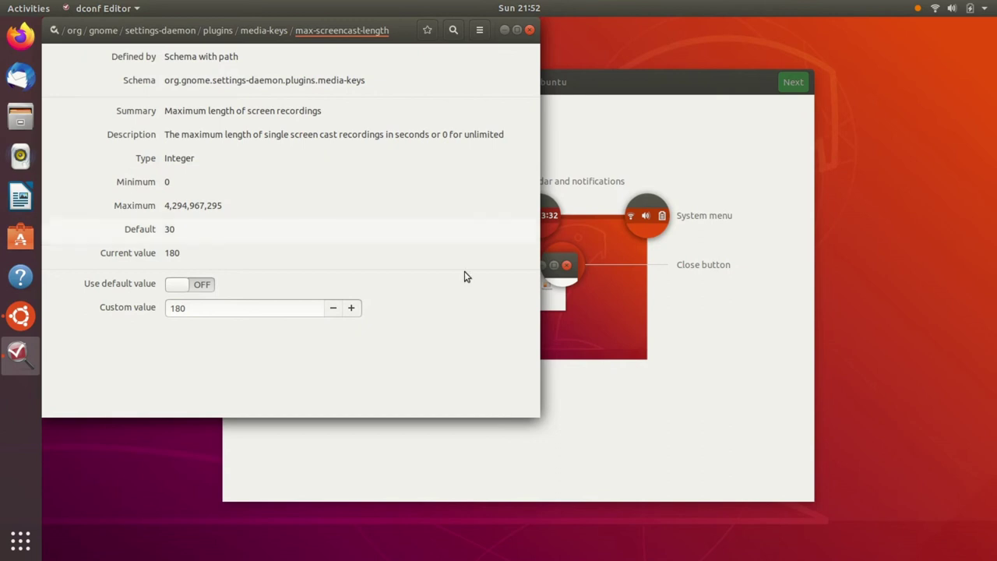
click(529, 29)
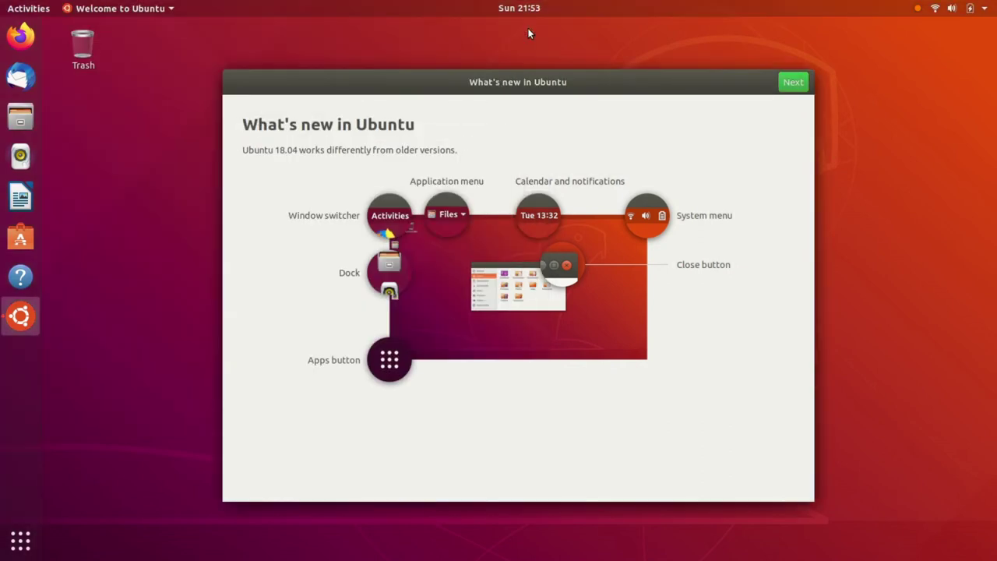